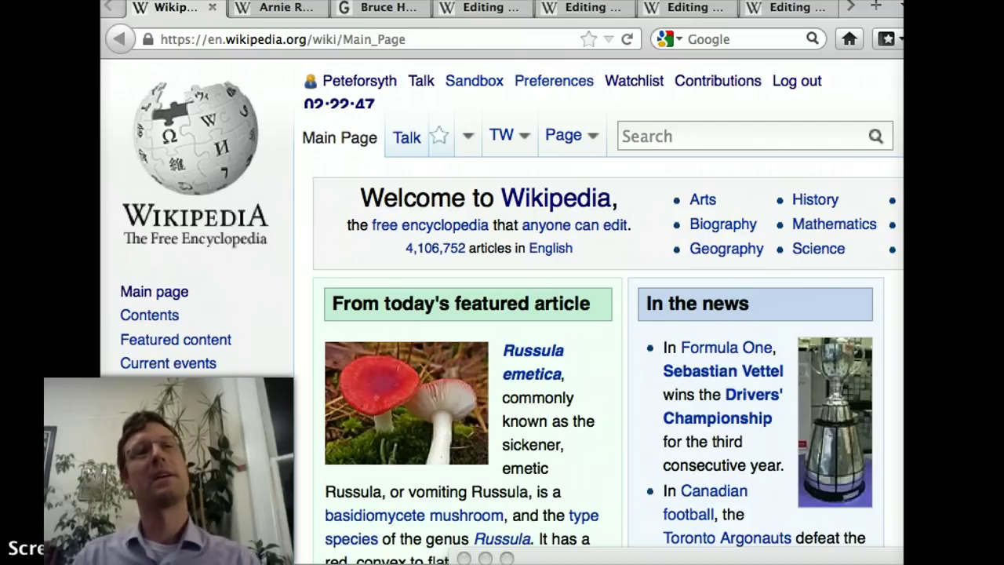
# Step: Open the Arnie Roblan Wikipedia article and skim it from the lead to the references
pyautogui.click(281, 16)
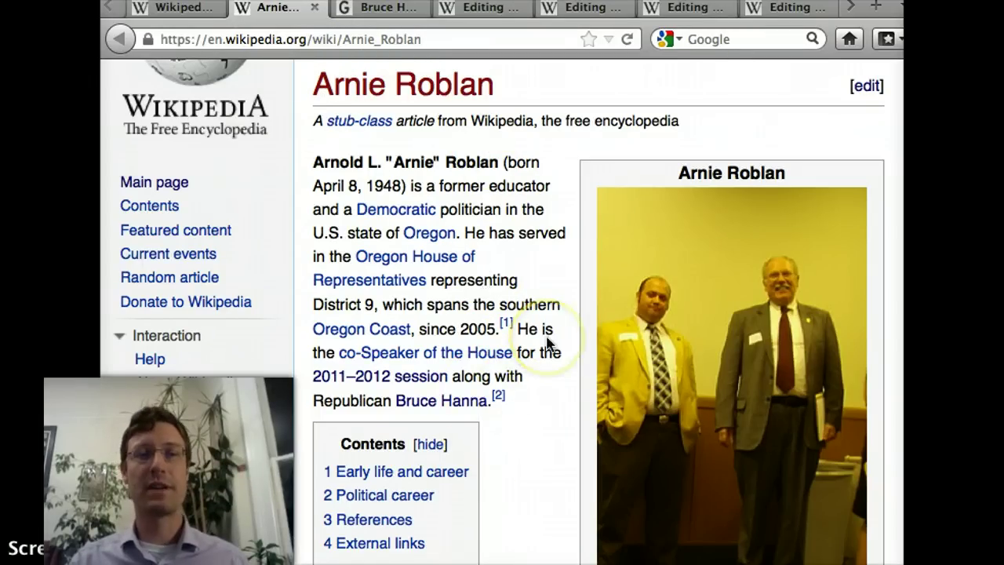
pyautogui.scroll(-15, 549, 343)
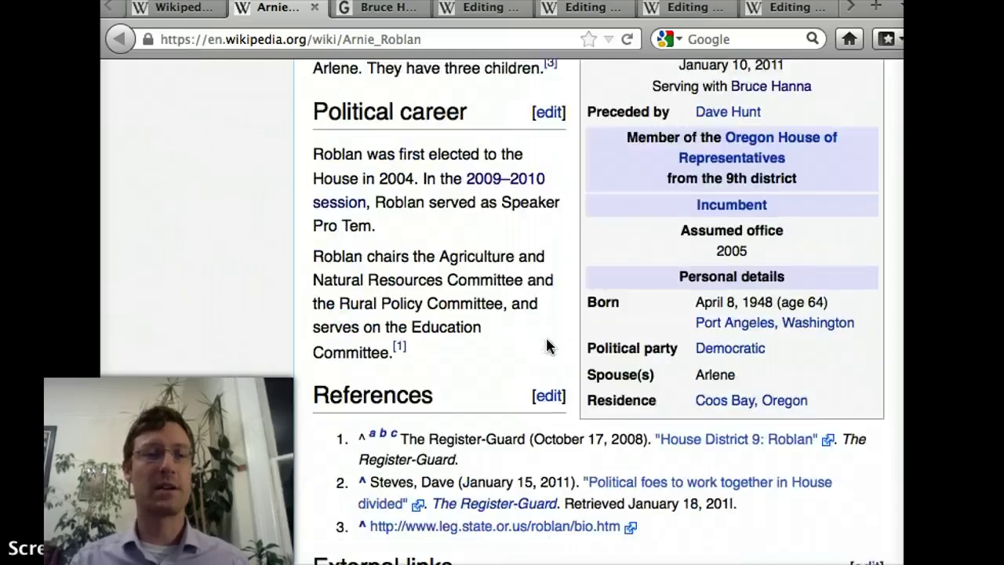
pyautogui.scroll(15, 547, 346)
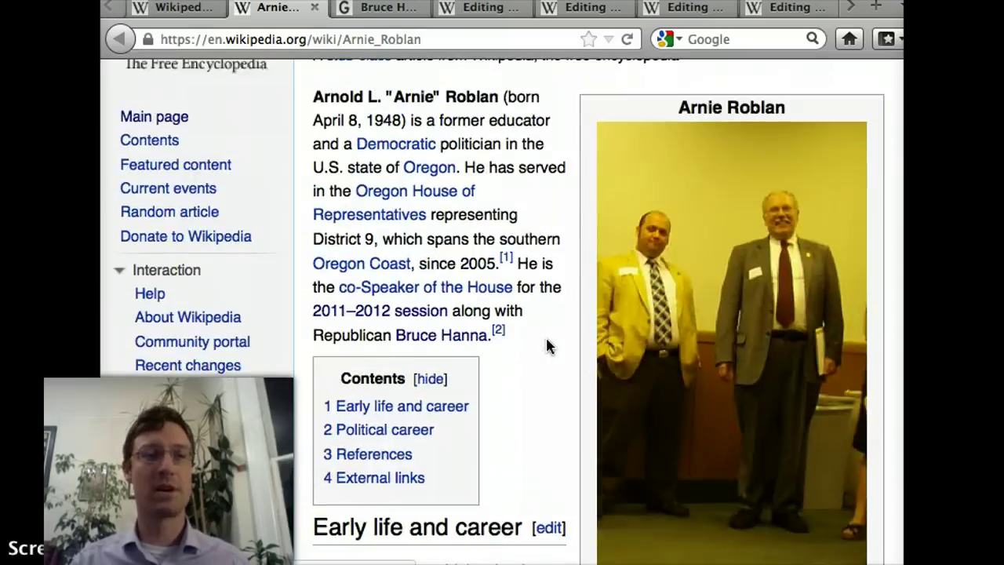
pyautogui.scroll(1, 548, 347)
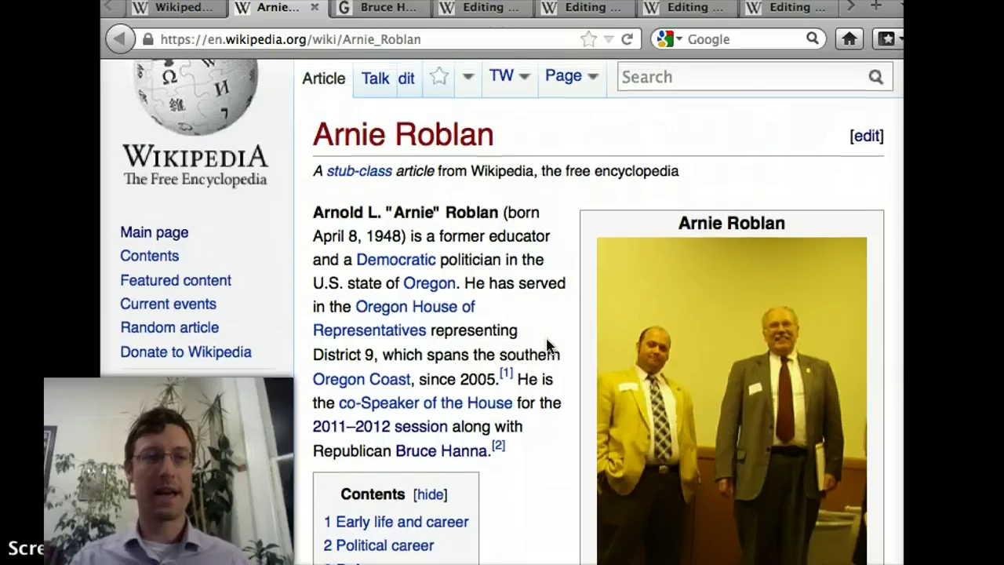
# Step: Read the Governing magazine article "The Odd Couple" about Bruce Hanna and Arnie Roblan as a possible source
pyautogui.click(374, 17)
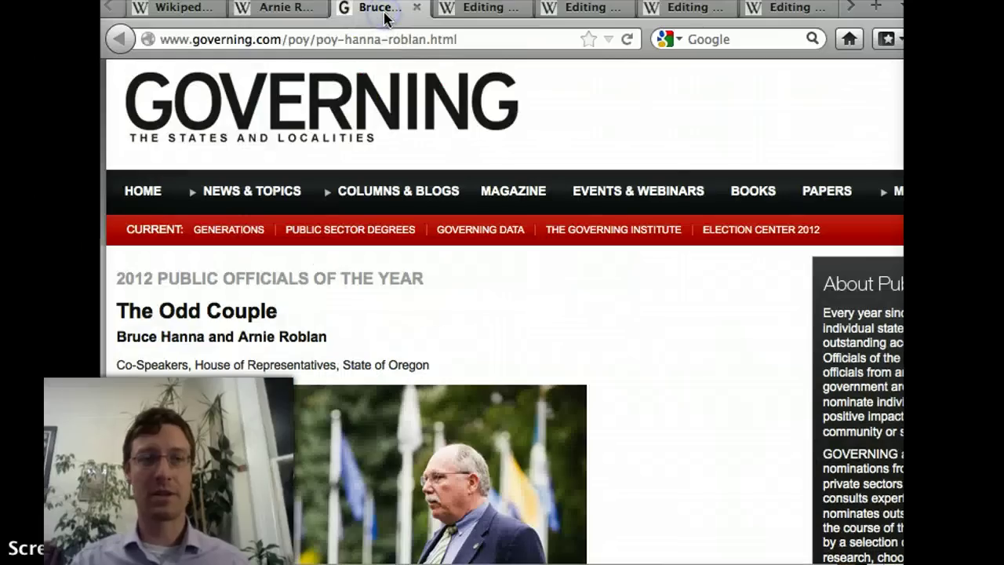
pyautogui.click(735, 199)
pyautogui.click(646, 313)
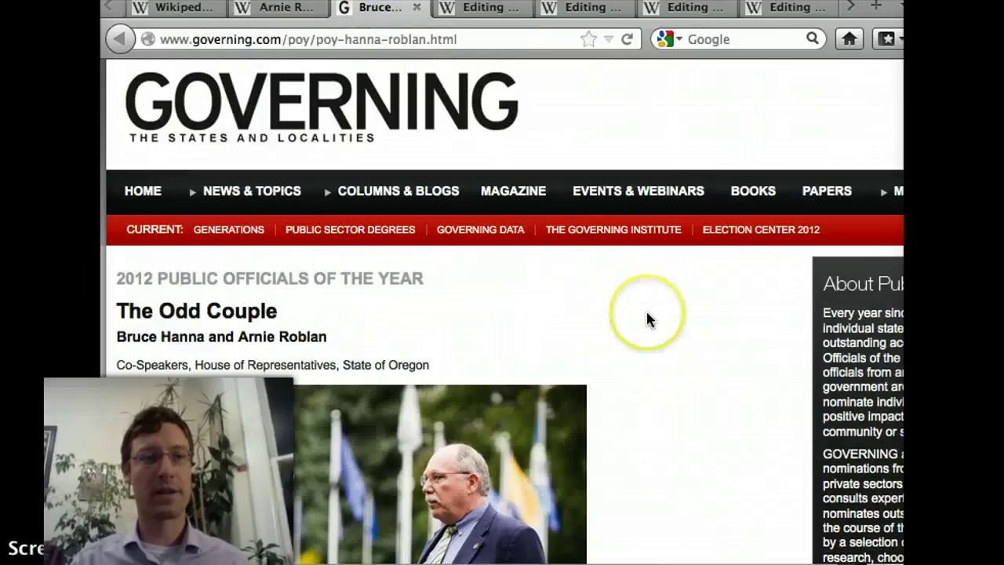
pyautogui.scroll(-2, 647, 313)
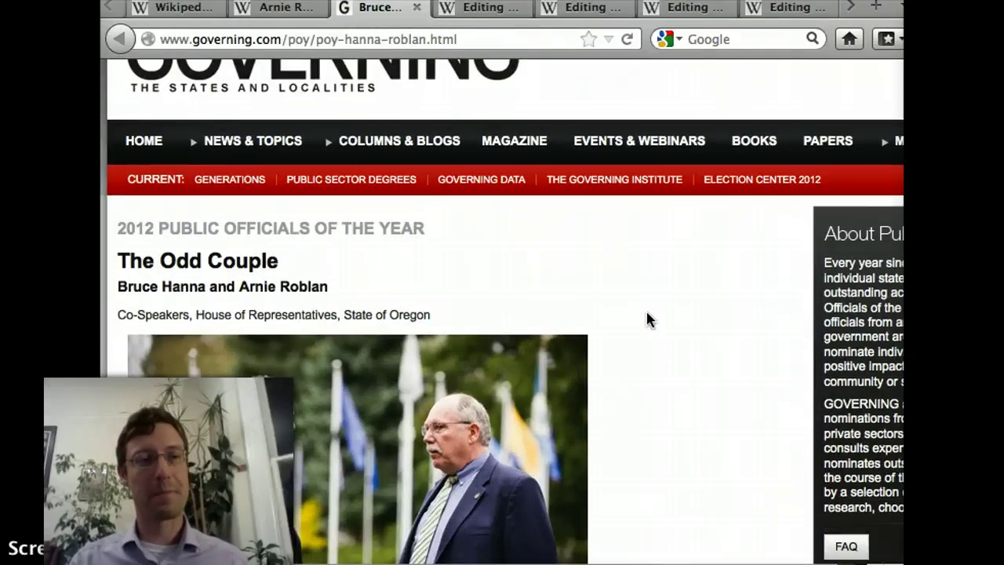
pyautogui.scroll(2, 647, 314)
pyautogui.scroll(-3, 648, 319)
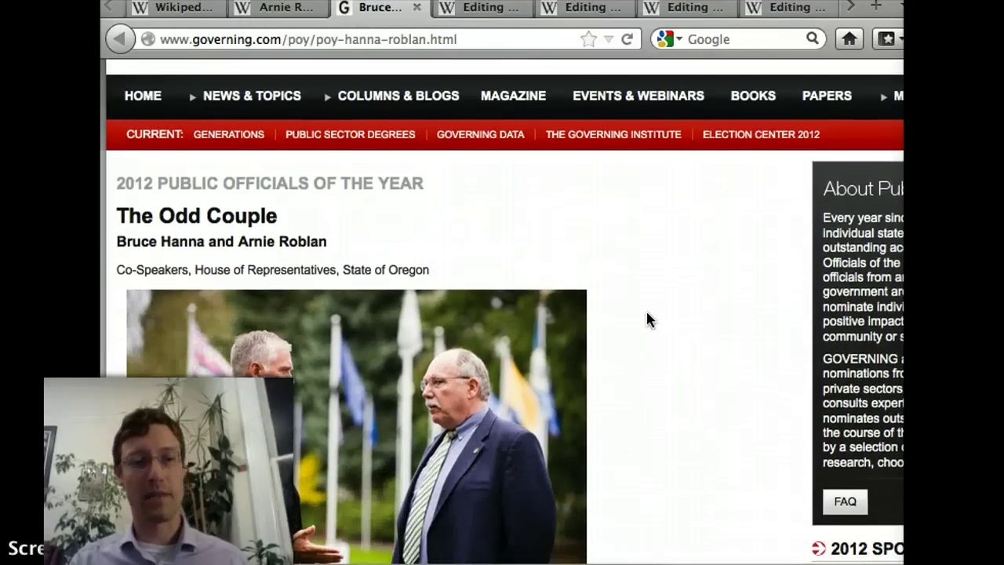
pyautogui.scroll(-3, 647, 319)
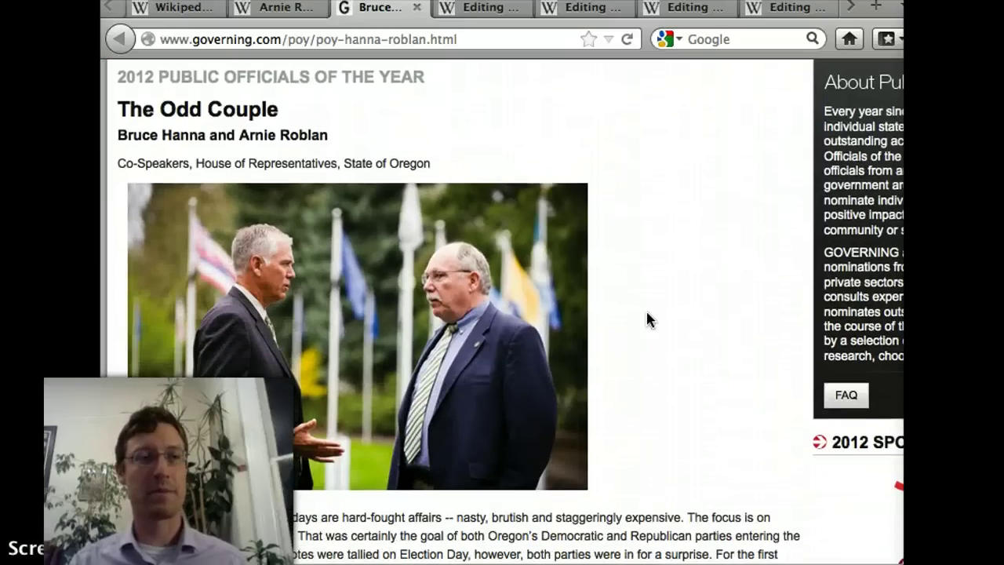
pyautogui.scroll(-5, 647, 320)
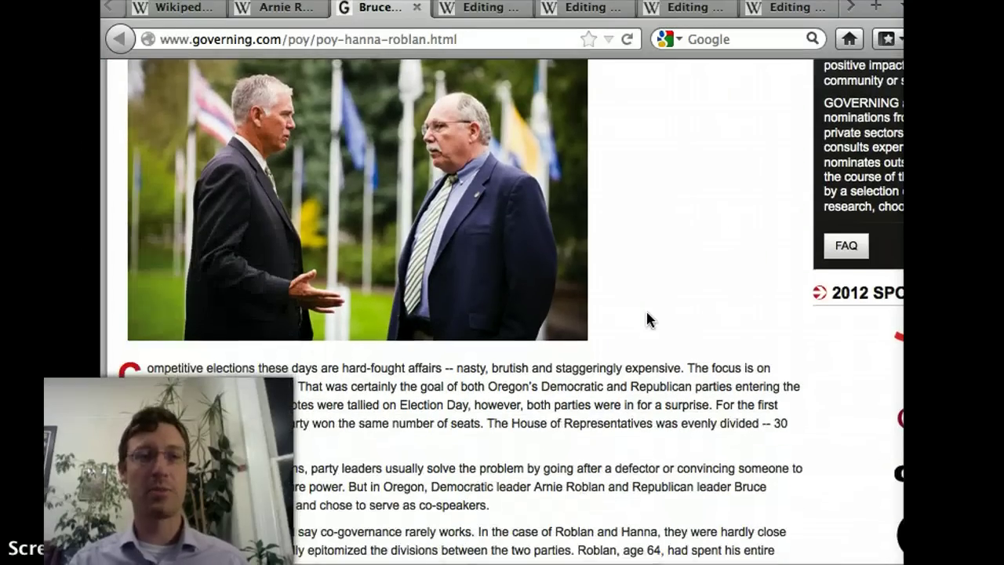
pyautogui.scroll(-6, 647, 319)
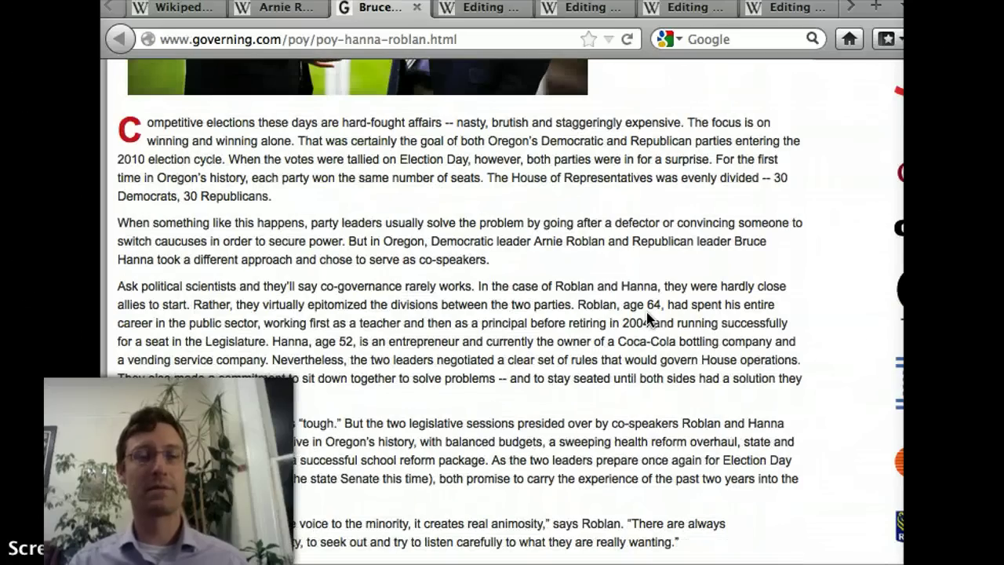
pyautogui.scroll(-1, 648, 318)
pyautogui.scroll(15, 645, 309)
pyautogui.click(646, 304)
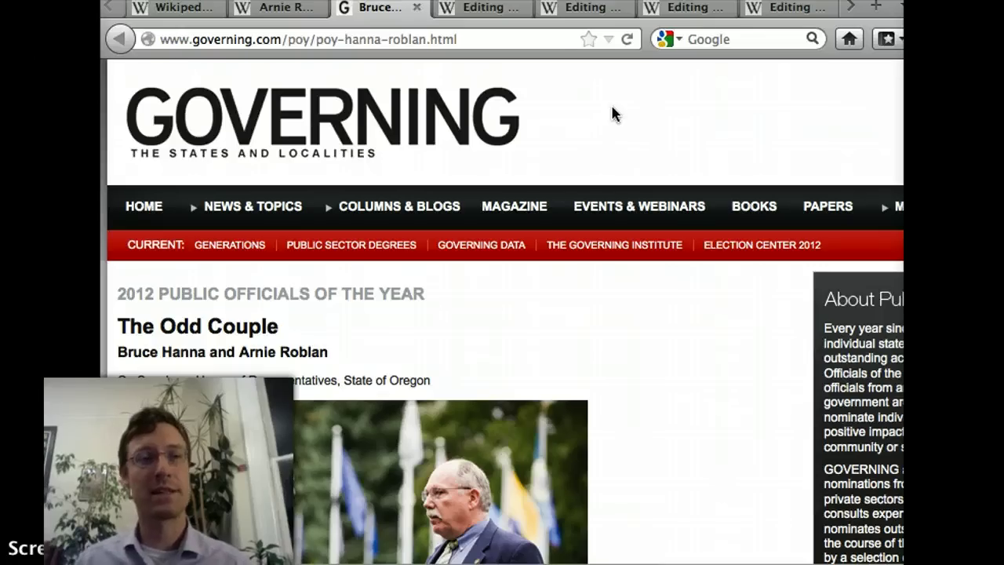
# Step: Return to the Arnie Roblan article and check its References, External links and categories before going back to the lead
pyautogui.click(276, 9)
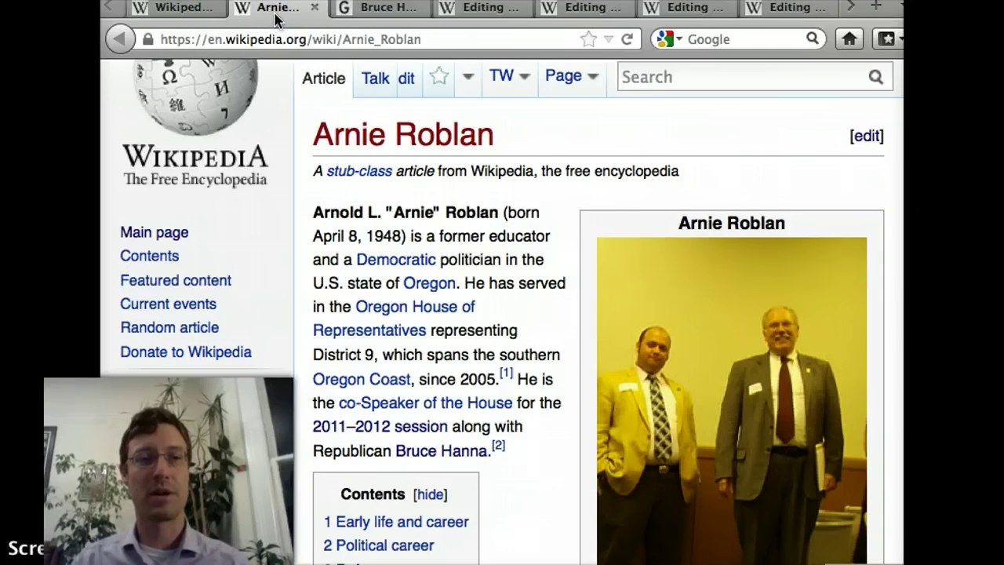
pyautogui.scroll(-5, 523, 334)
pyautogui.scroll(-15, 523, 334)
pyautogui.click(423, 231)
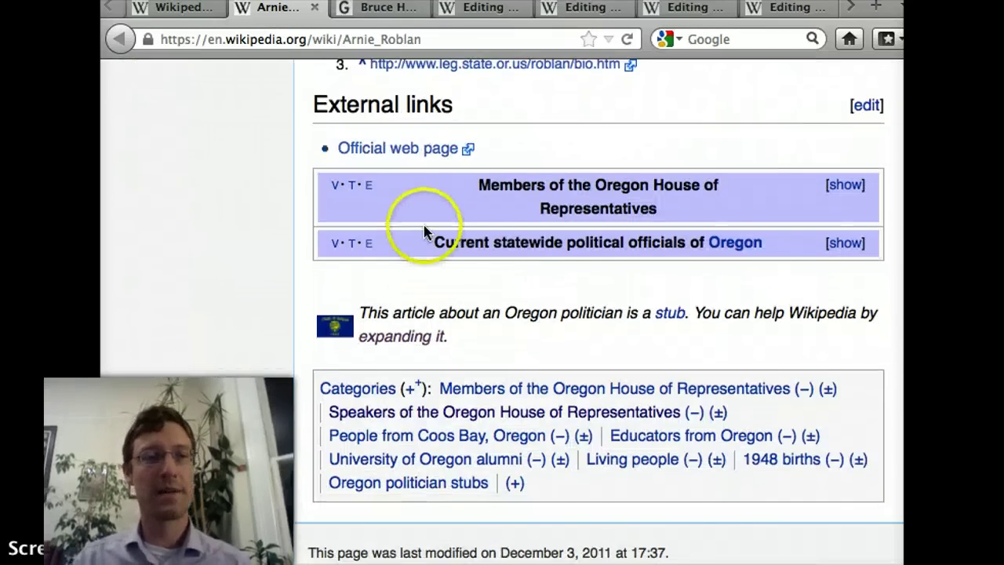
pyautogui.scroll(3, 424, 231)
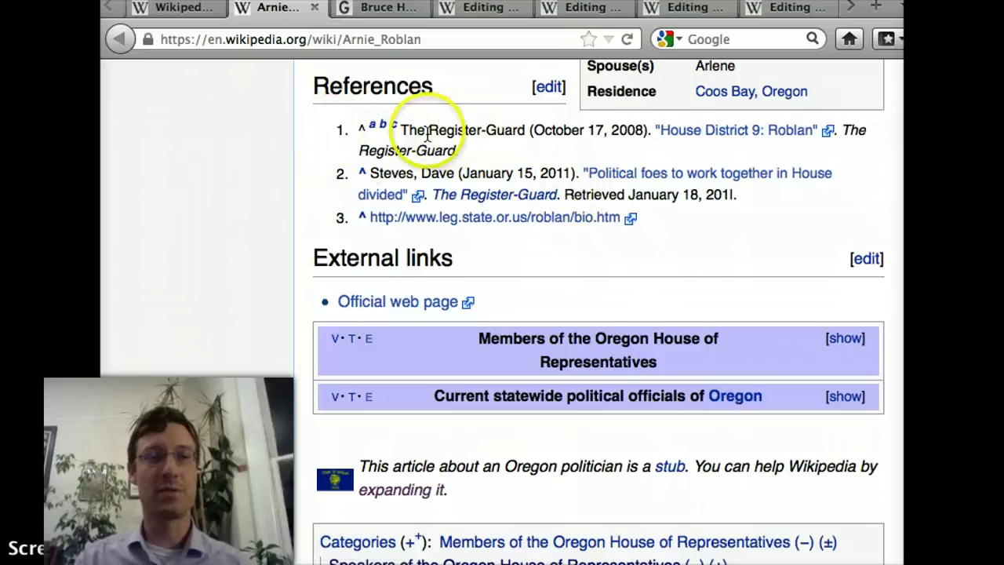
pyautogui.scroll(4, 647, 247)
pyautogui.scroll(15, 648, 248)
pyautogui.click(439, 31)
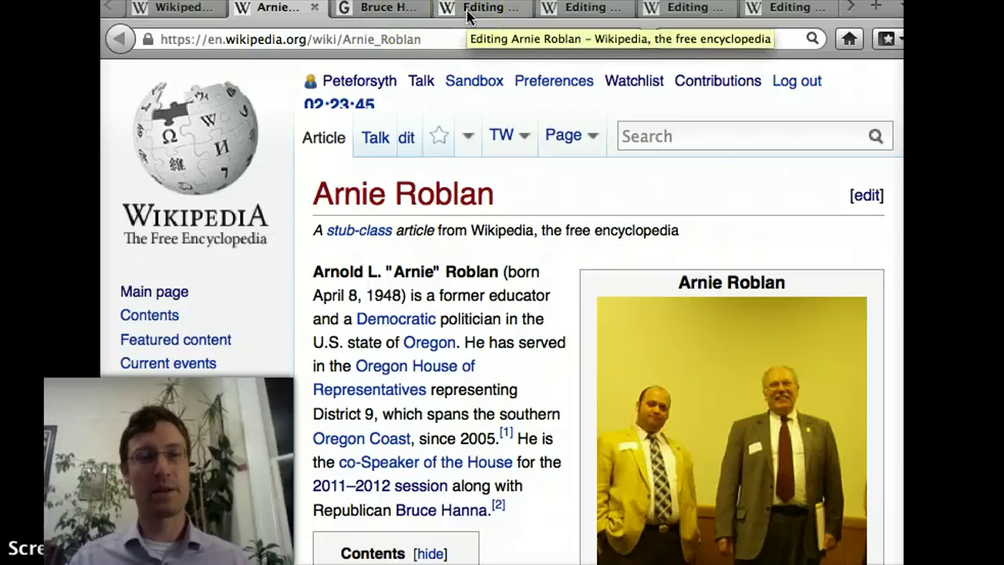
# Step: Open the article's wikitext editor and examine the Register-Guard citation that closes the lead section
pyautogui.click(468, 11)
pyautogui.click(339, 357)
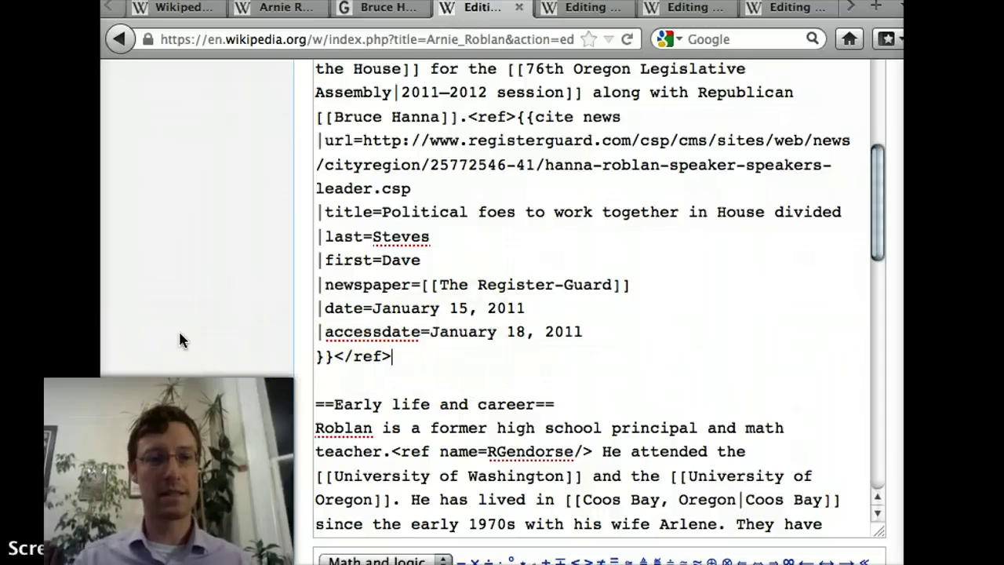
pyautogui.scroll(1, 180, 341)
pyautogui.click(451, 284)
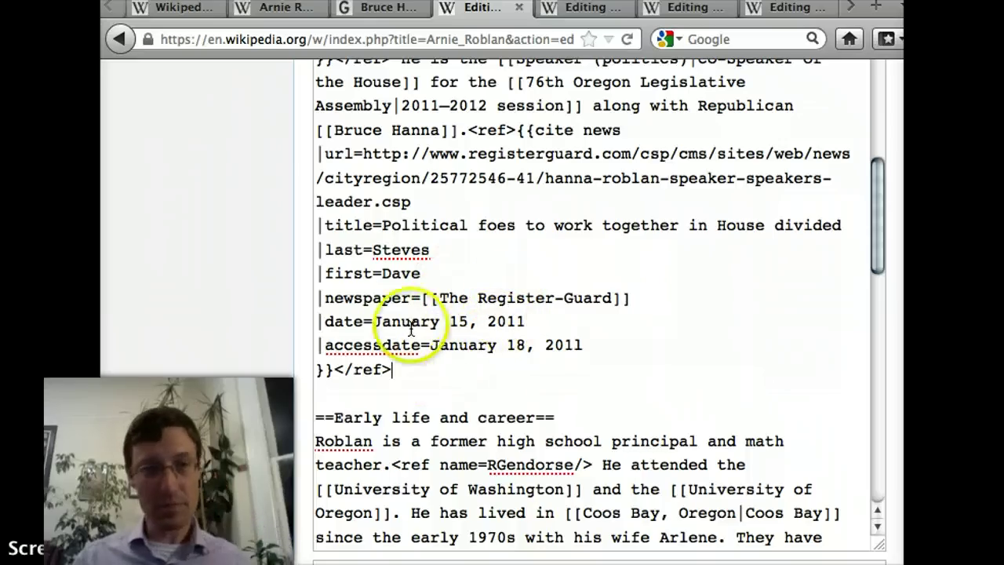
# Step: Review the rendered article from the lead's Bruce Hanna sentence to the Early life and career heading
pyautogui.click(288, 11)
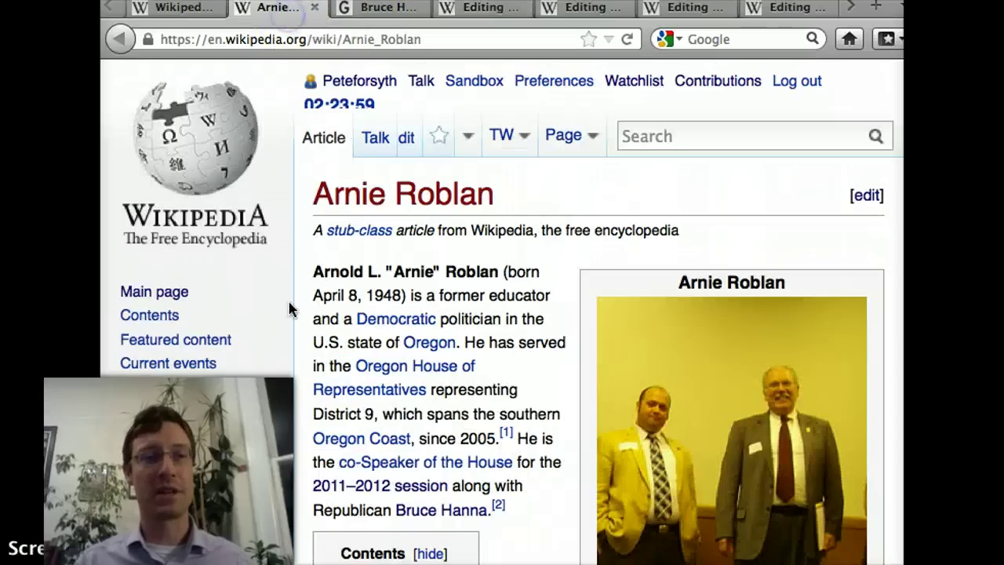
pyautogui.scroll(-3, 336, 357)
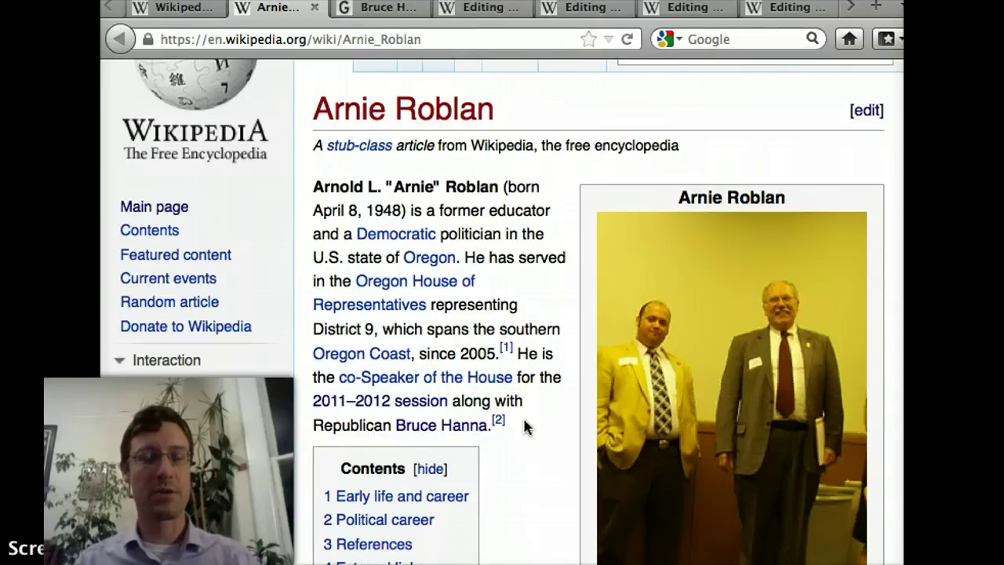
pyautogui.scroll(-5, 523, 424)
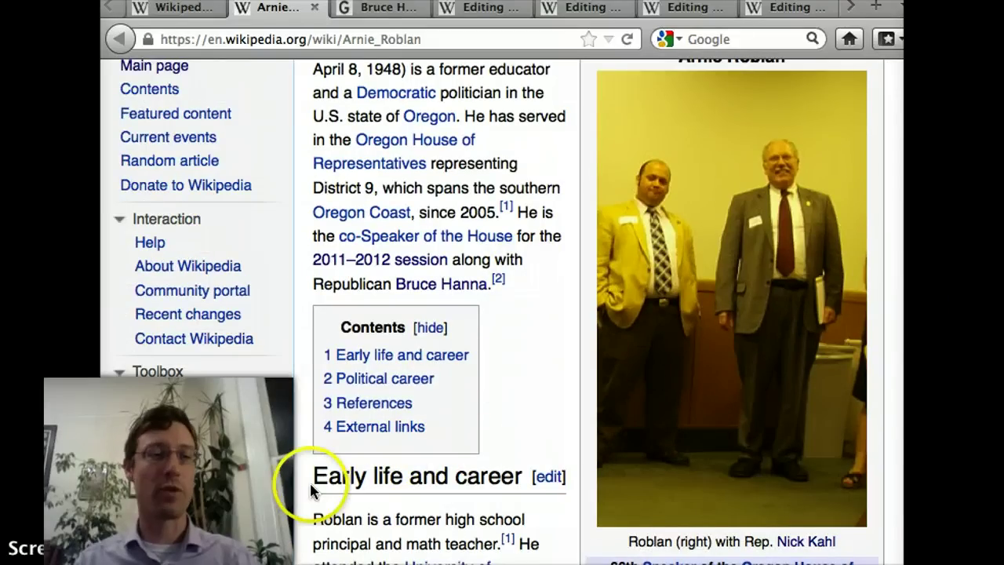
# Step: Locate the Bruce Hanna sentence and the Early life heading in the wikitext, placing the cursor after the lead's closing citation
pyautogui.click(473, 10)
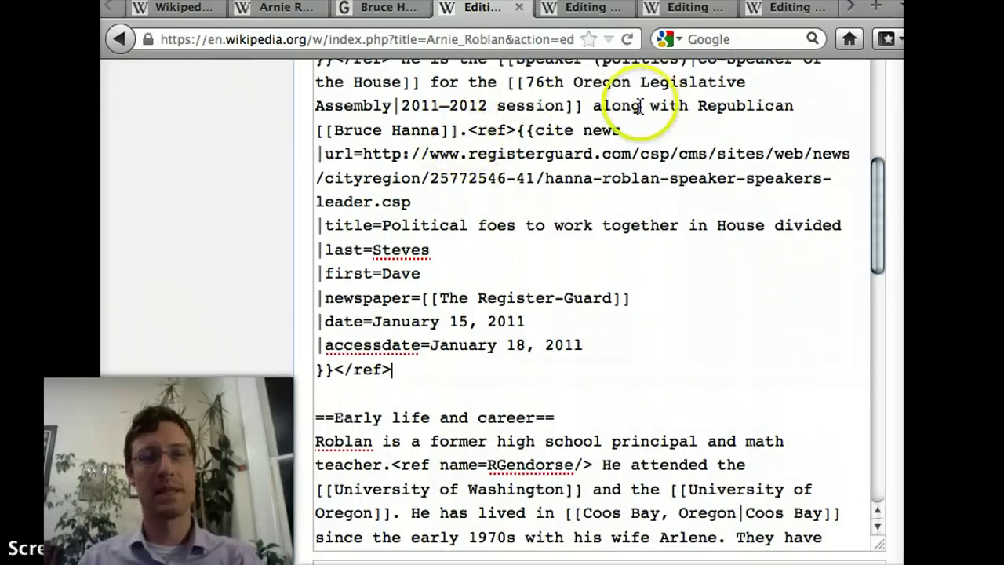
pyautogui.click(595, 108)
pyautogui.moveTo(594, 107); pyautogui.dragTo(469, 132)
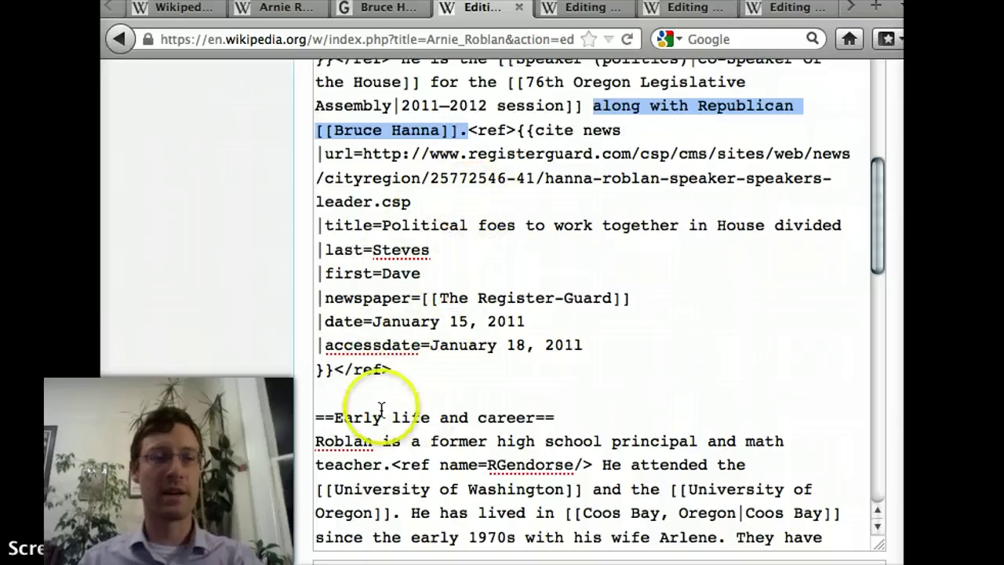
pyautogui.click(319, 424)
pyautogui.moveTo(317, 419); pyautogui.dragTo(554, 419)
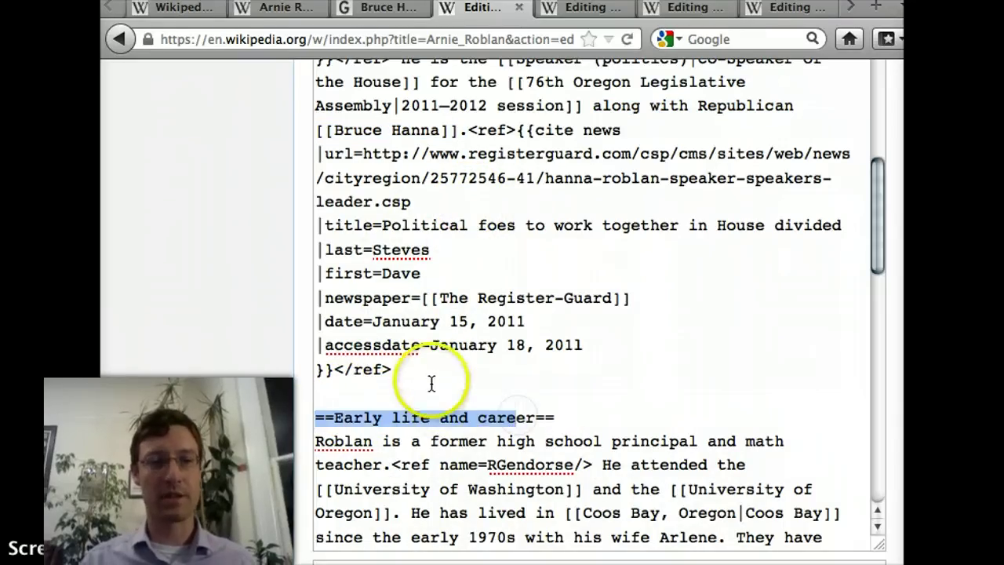
pyautogui.click(430, 372)
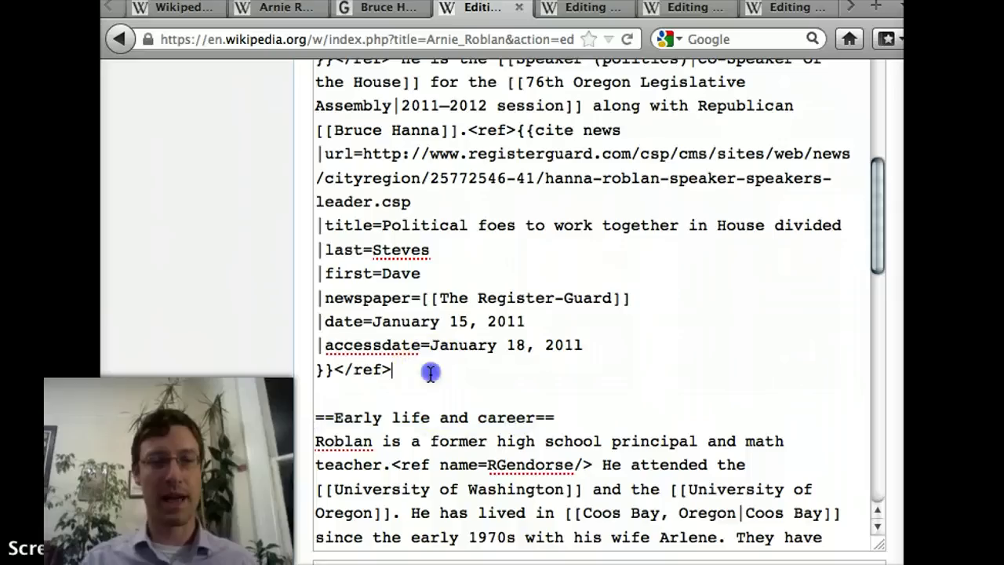
# Step: Switch to the edited wikitext draft and highlight the new sentence about Governing's 2012 "Public Officials of the Year" list
pyautogui.click(586, 11)
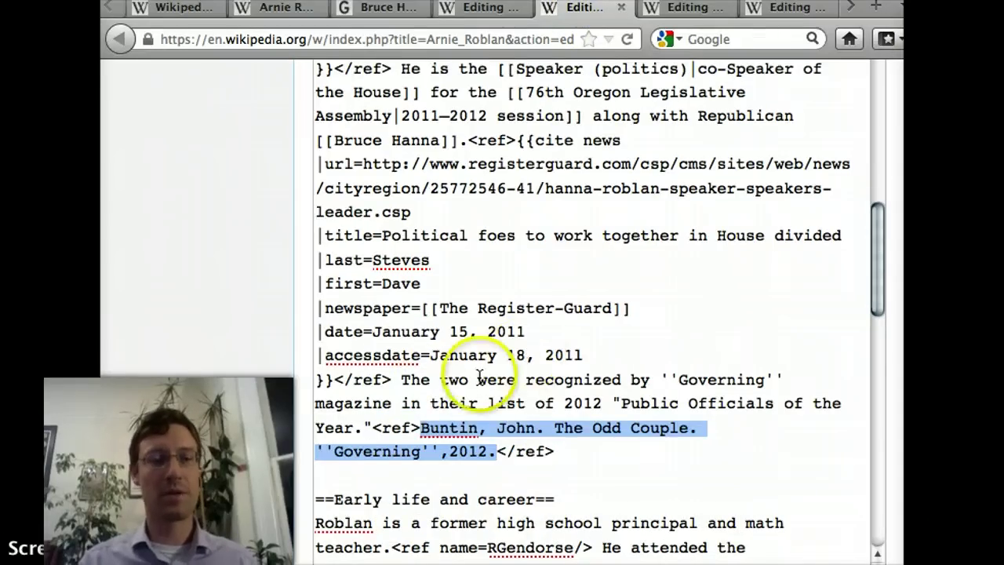
pyautogui.click(401, 381)
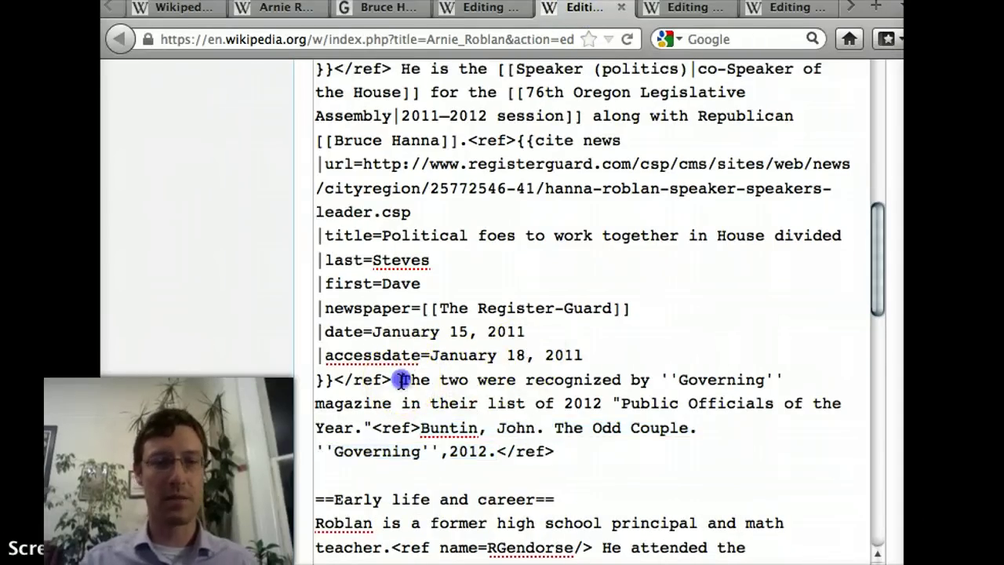
pyautogui.moveTo(415, 382); pyautogui.dragTo(372, 428)
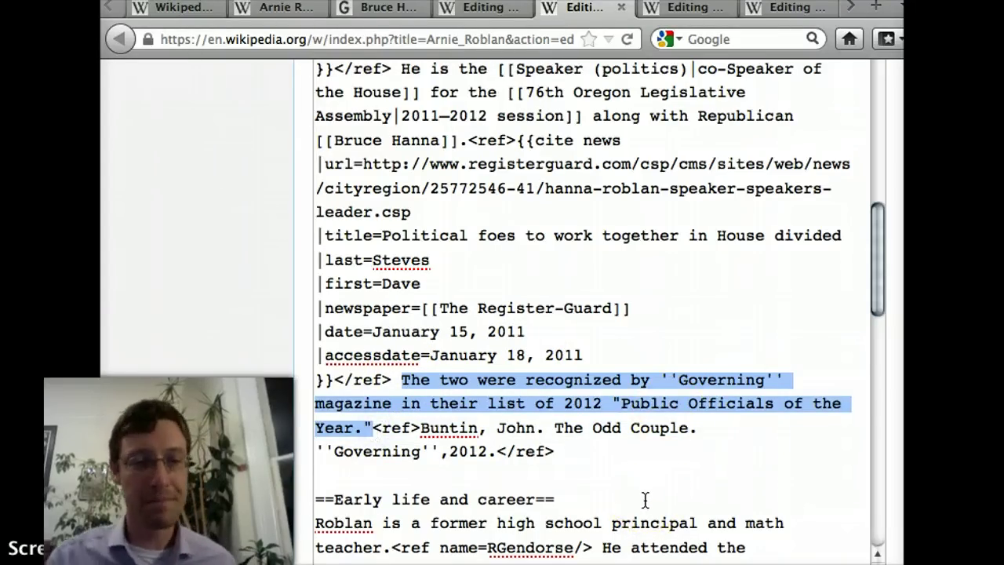
# Step: Highlight the new footnote, its opening and closing ref tags, and the "The Odd Couple" citation text between them
pyautogui.moveTo(569, 451); pyautogui.dragTo(376, 434)
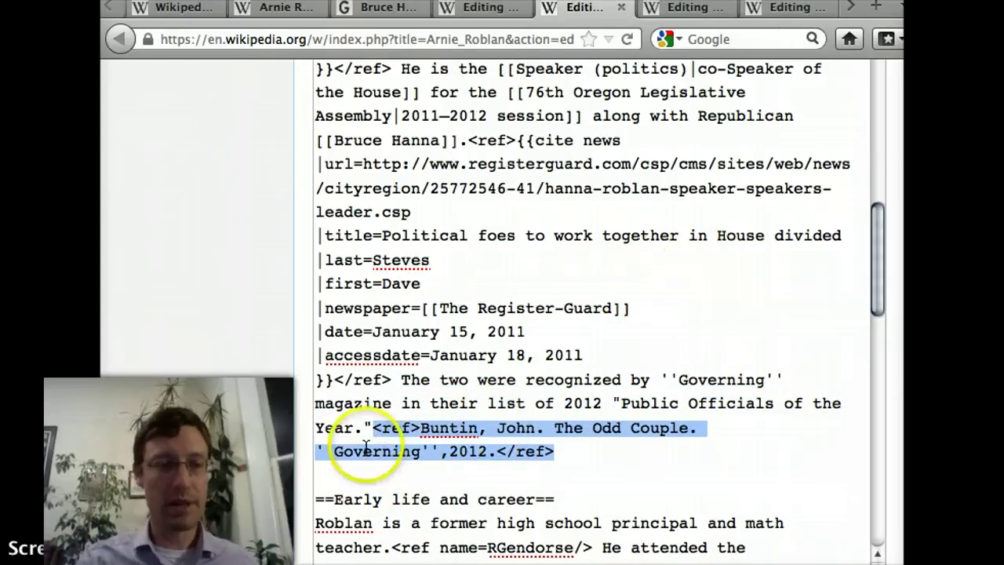
pyautogui.click(420, 427)
pyautogui.moveTo(420, 427); pyautogui.dragTo(380, 434)
pyautogui.moveTo(555, 452); pyautogui.dragTo(637, 416)
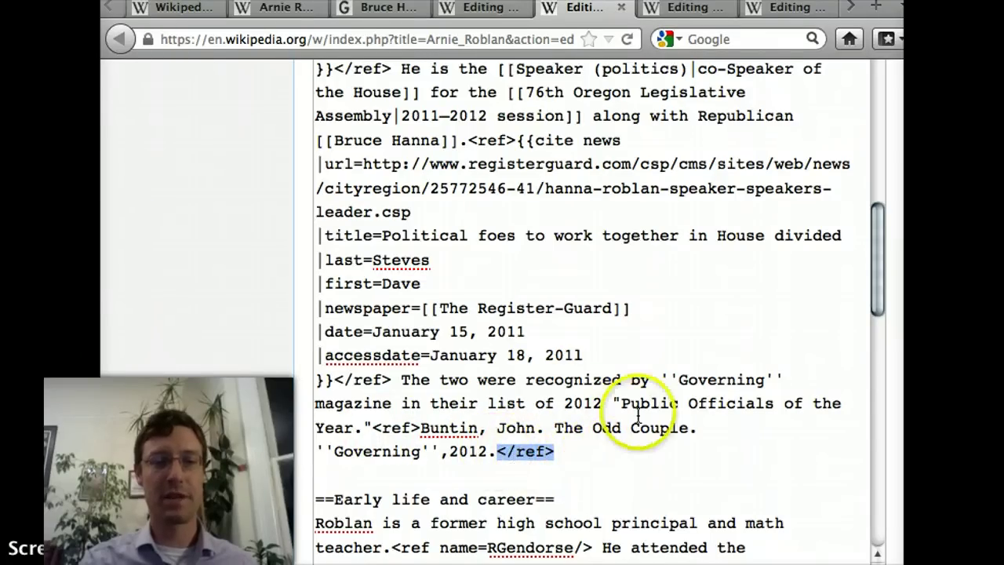
pyautogui.doubleClick(431, 428)
pyautogui.moveTo(431, 428); pyautogui.dragTo(488, 454)
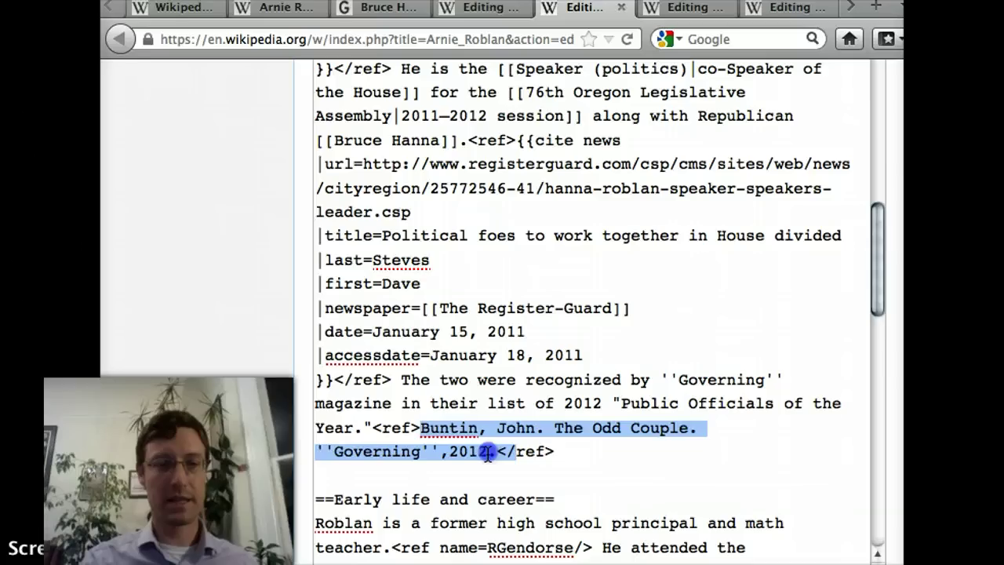
pyautogui.click(575, 451)
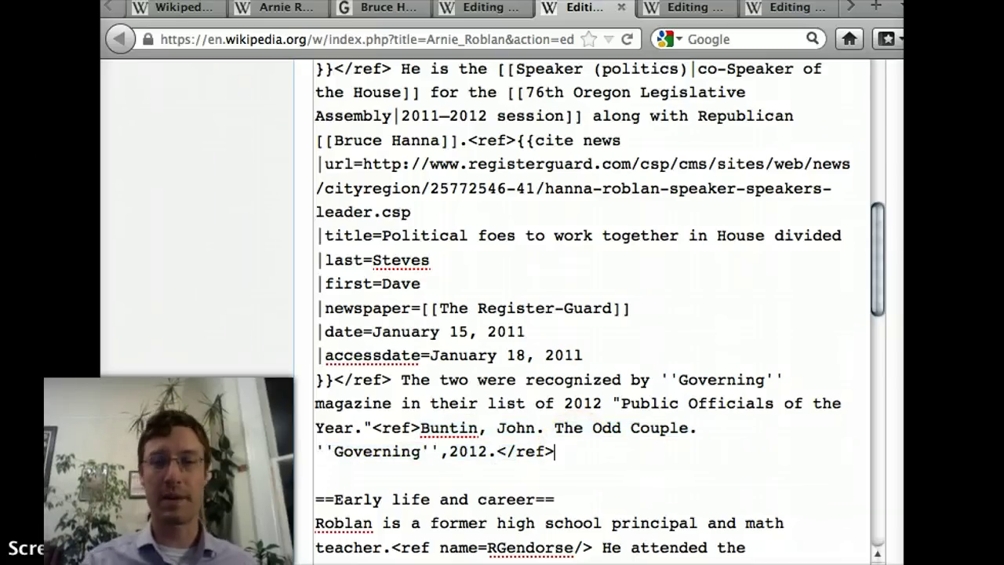
# Step: Find the References section in the draft's wikitext and point out its heading and the {{Reflist}} template
pyautogui.click(877, 248)
pyautogui.moveTo(877, 248); pyautogui.dragTo(874, 385)
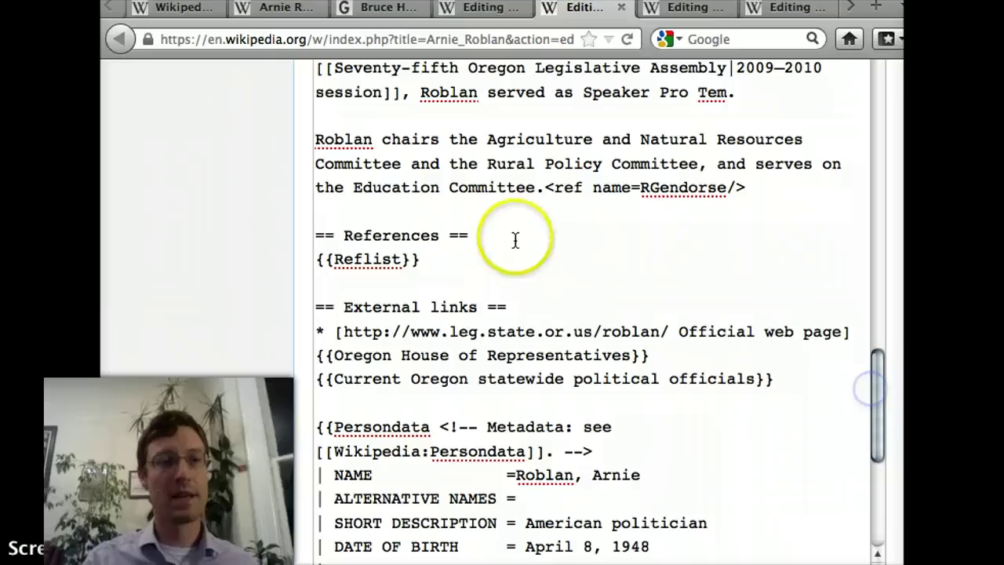
pyautogui.click(375, 237)
pyautogui.doubleClick(375, 237)
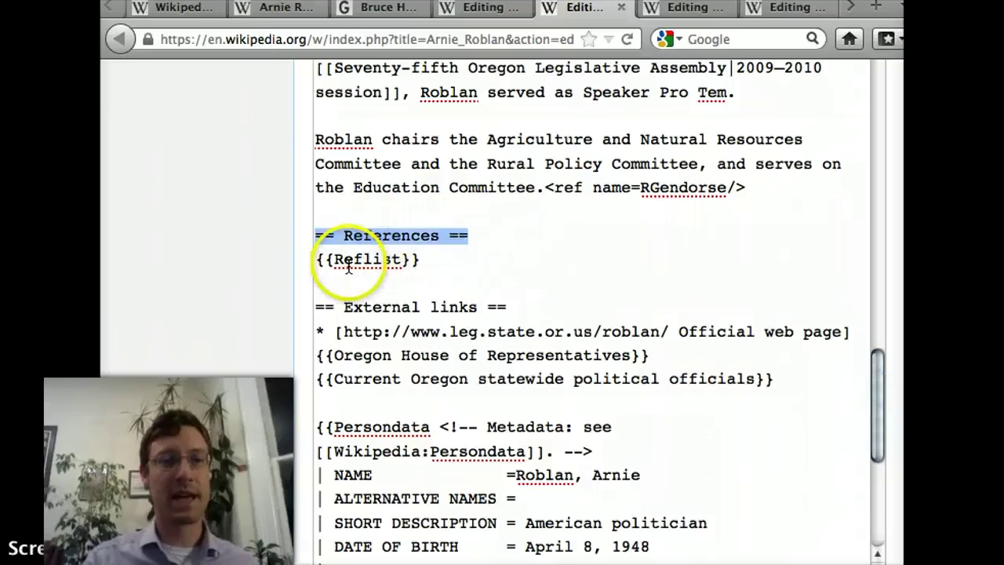
pyautogui.click(430, 260)
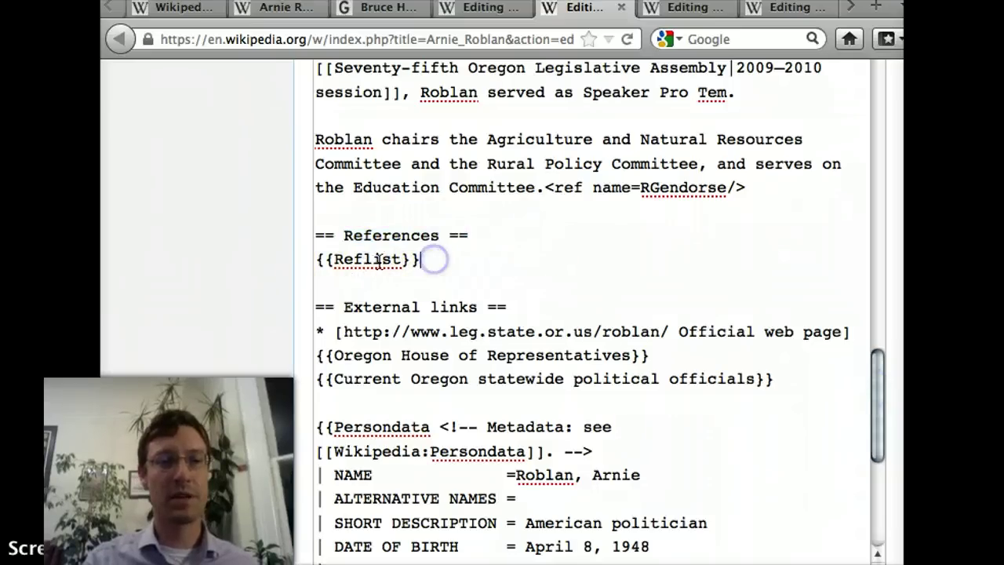
# Step: Highlight the opening and closing double braces around Reflist in the References section
pyautogui.click(324, 262)
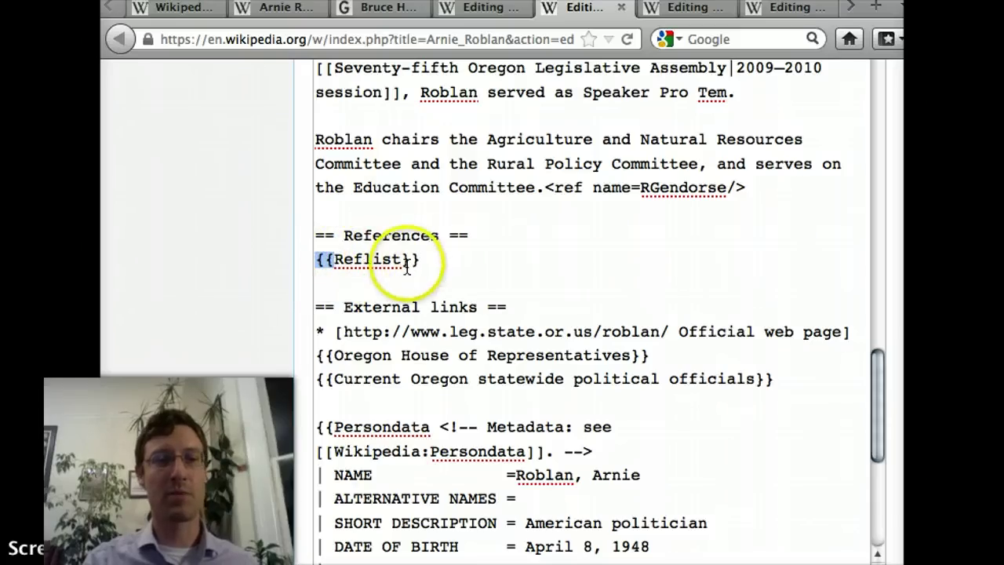
pyautogui.moveTo(428, 259); pyautogui.dragTo(404, 259)
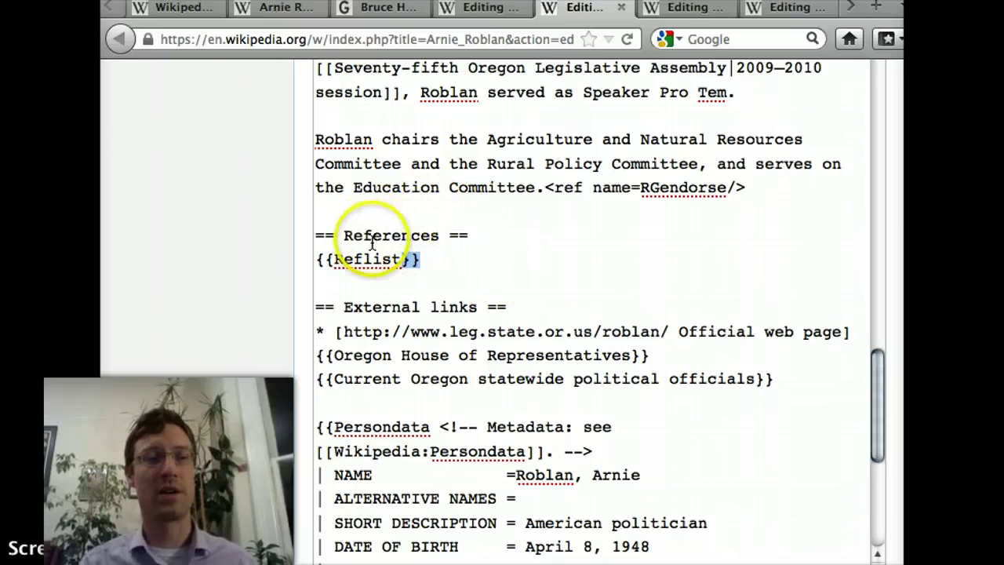
pyautogui.scroll(10, 578, 336)
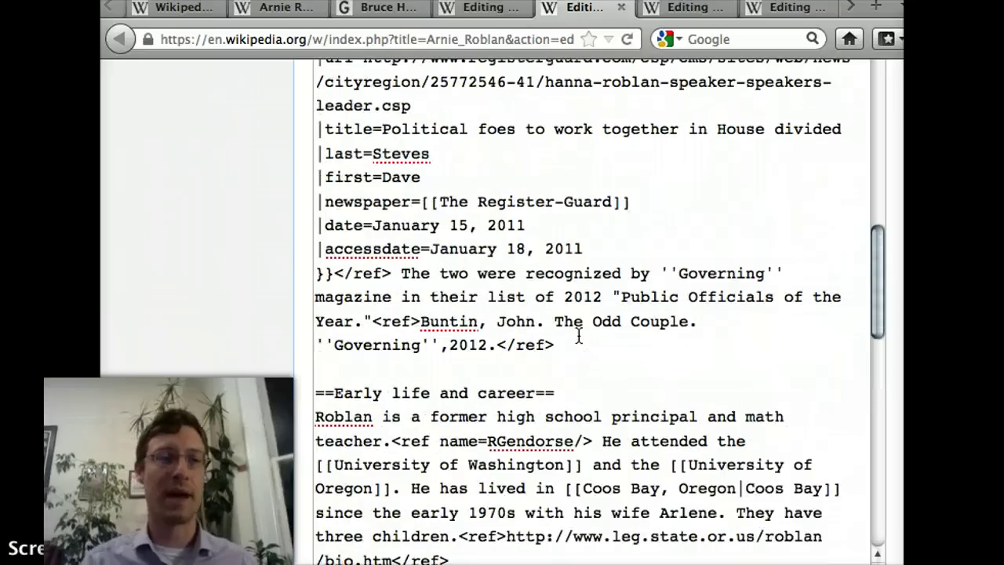
pyautogui.click(421, 336)
pyautogui.moveTo(421, 336); pyautogui.dragTo(496, 361)
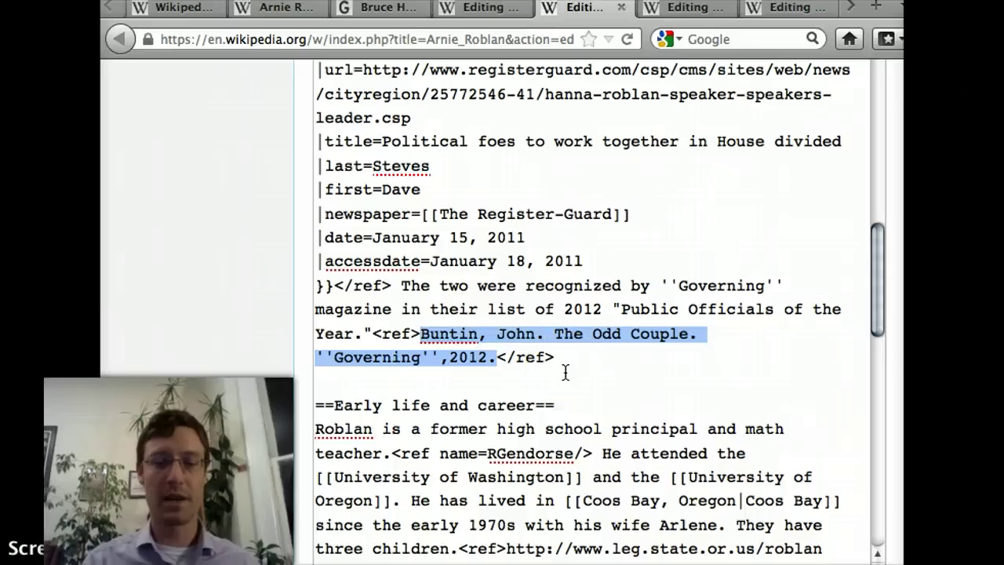
pyautogui.write('http://')
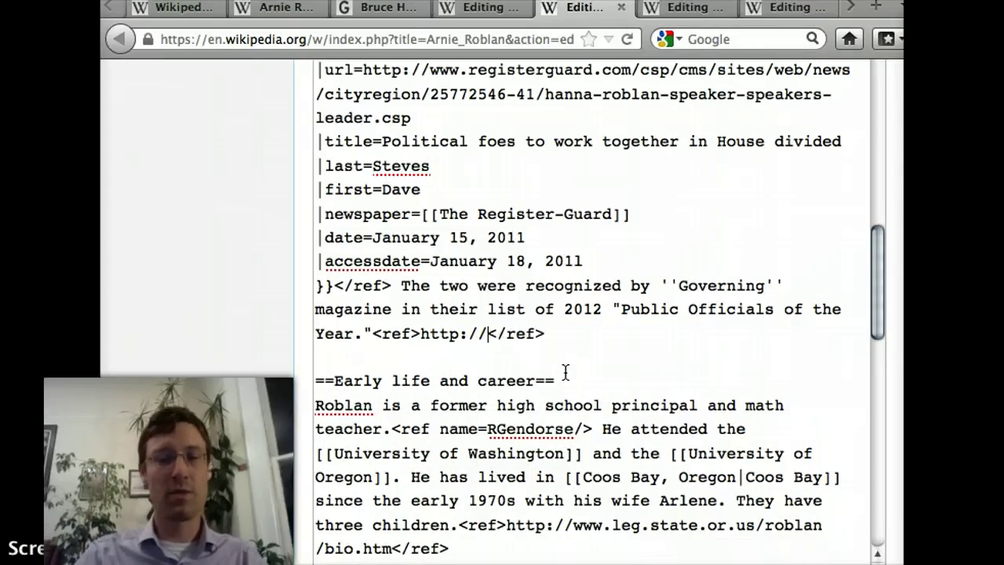
pyautogui.write('example.com')
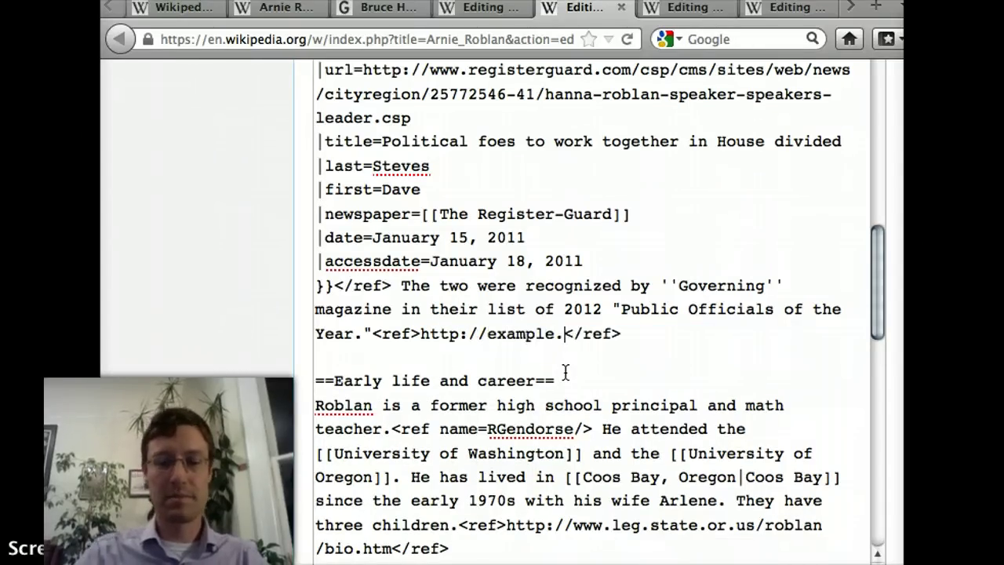
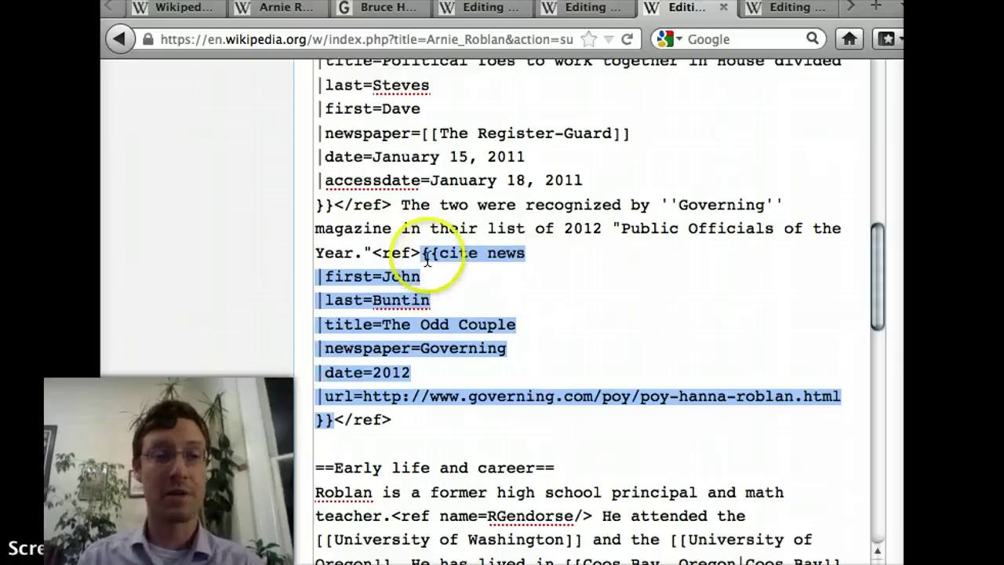
# Step: Highlight the new footnote's {{cite news opening, a parameter's pipe character, and the author's first and last name values
pyautogui.click(538, 254)
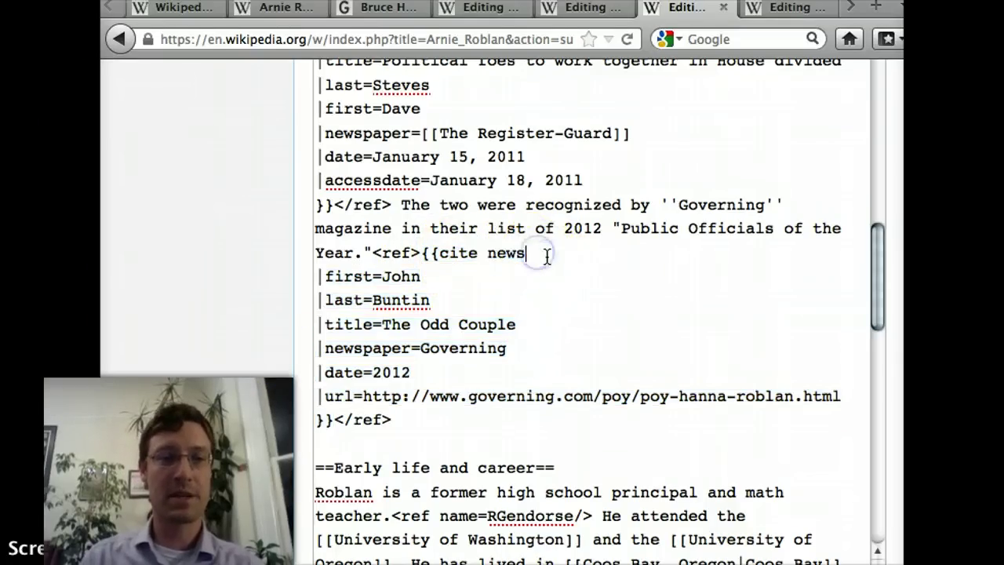
pyautogui.moveTo(515, 257); pyautogui.dragTo(539, 254)
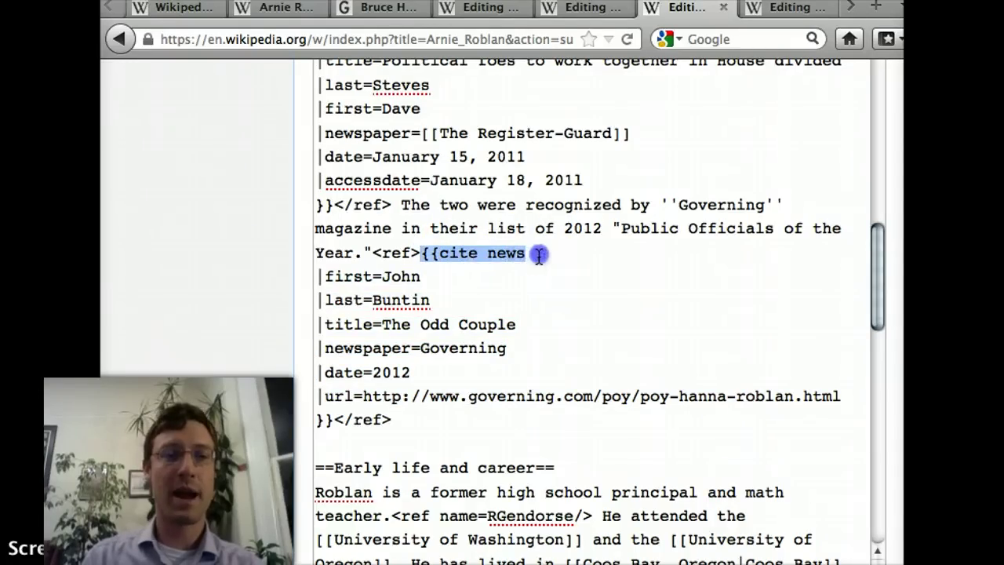
pyautogui.click(310, 280)
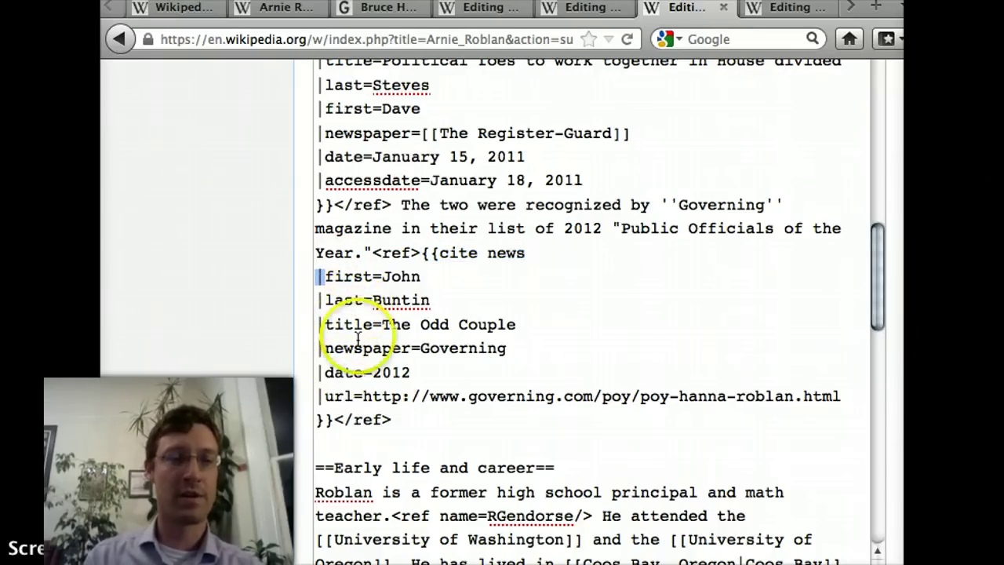
pyautogui.click(324, 279)
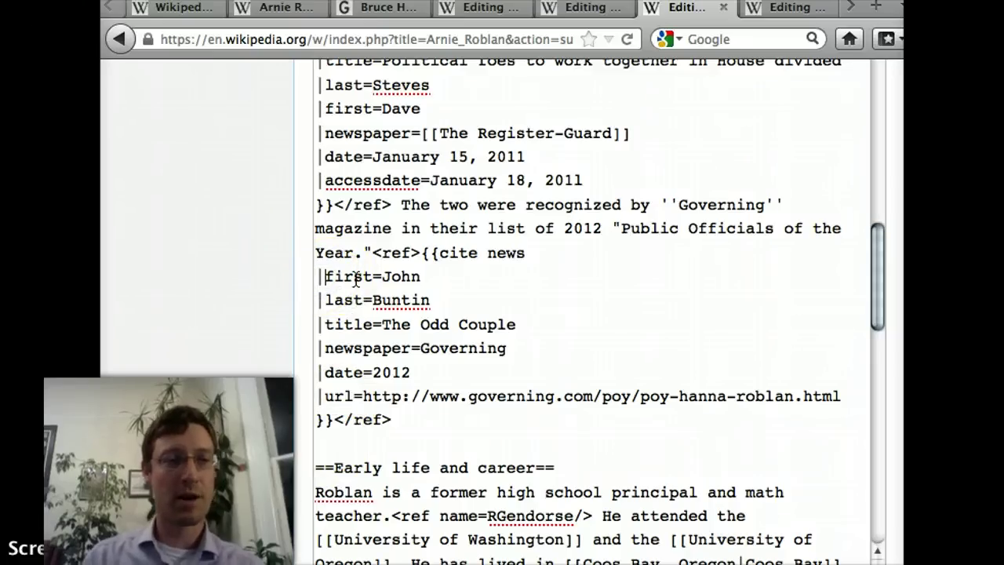
pyautogui.click(378, 275)
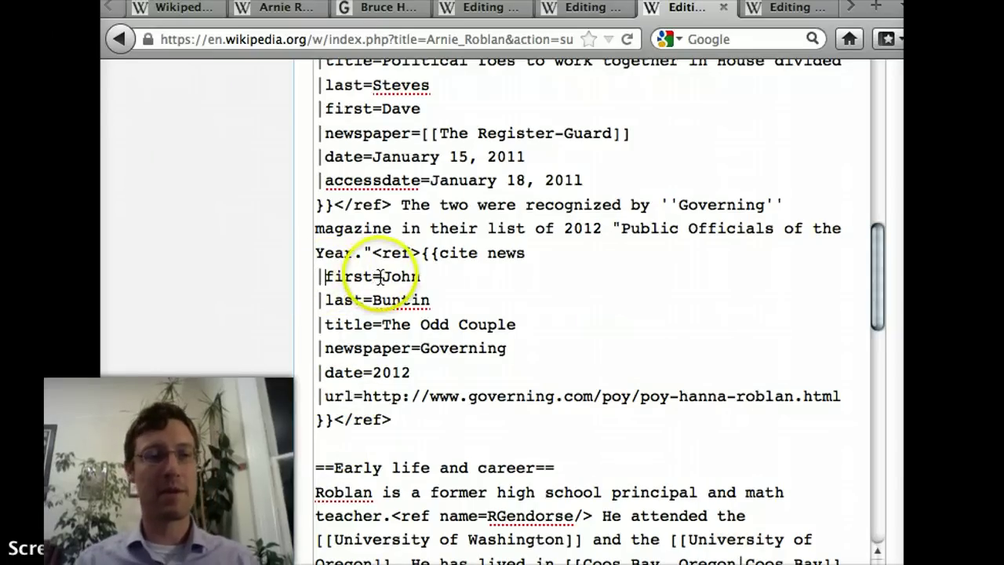
pyautogui.moveTo(380, 277); pyautogui.dragTo(431, 275)
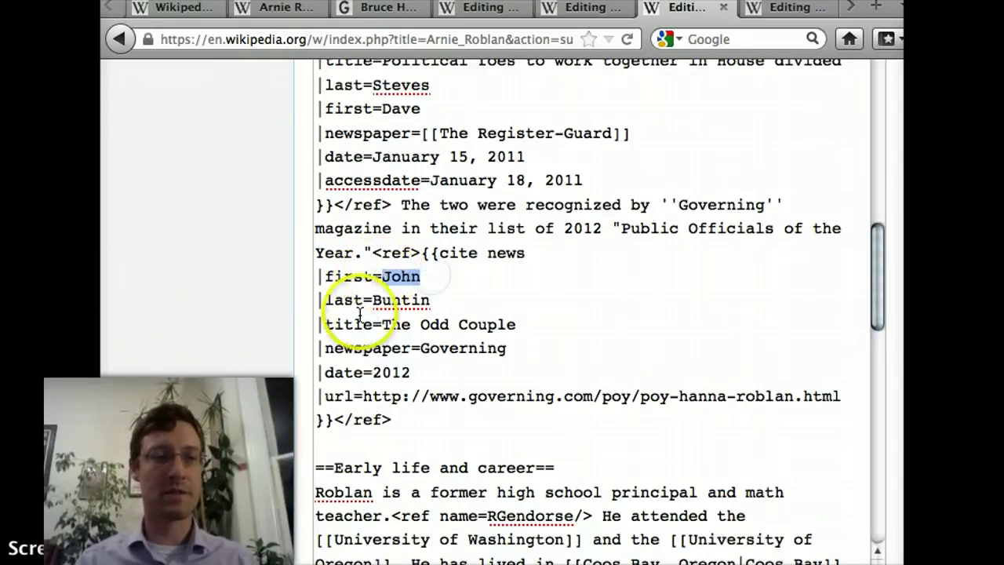
pyautogui.moveTo(373, 300); pyautogui.dragTo(444, 296)
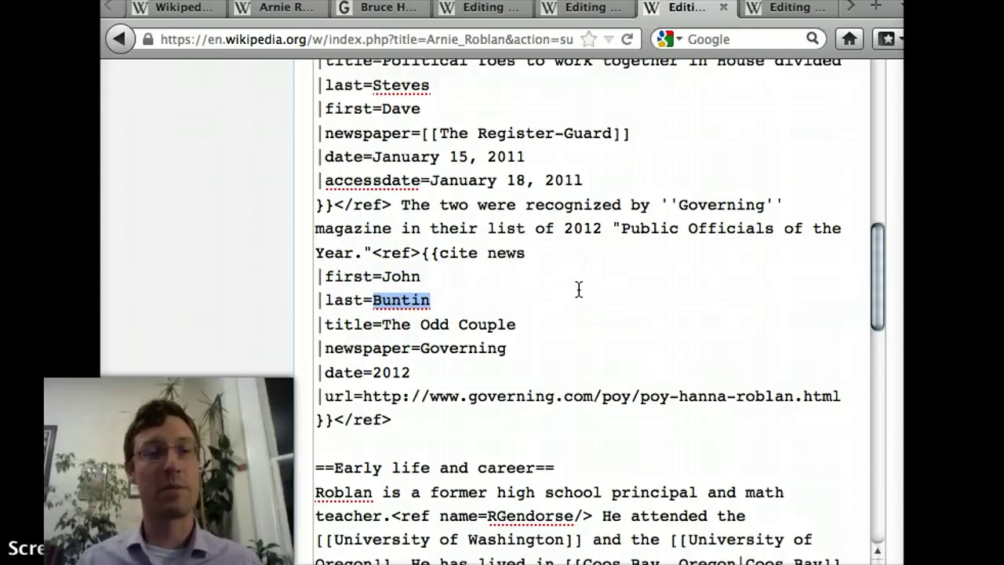
pyautogui.click(217, 365)
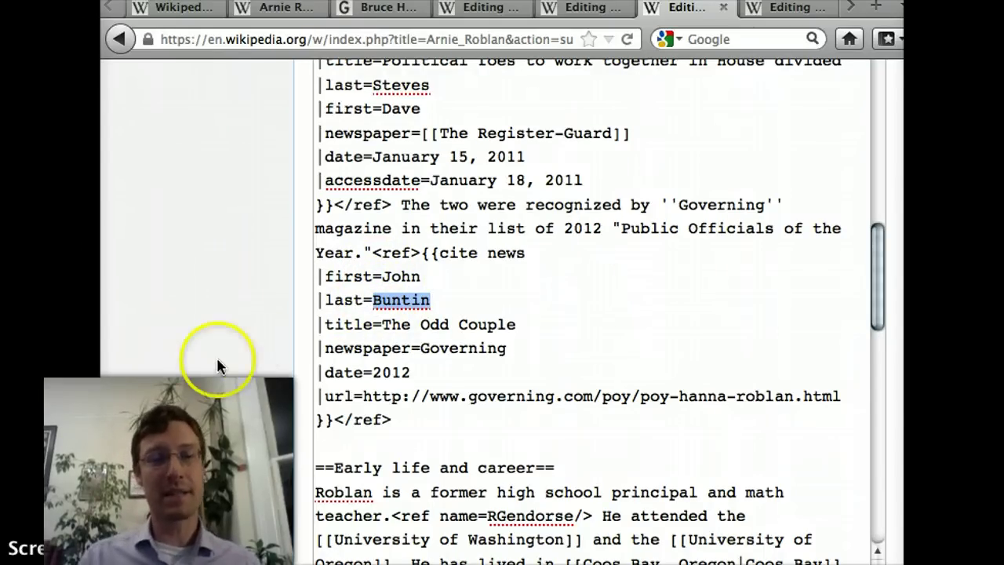
# Step: Generate a preview of the article with the cite news footnote, without saving the edit
pyautogui.scroll(-8, 225, 366)
pyautogui.scroll(-3, 225, 366)
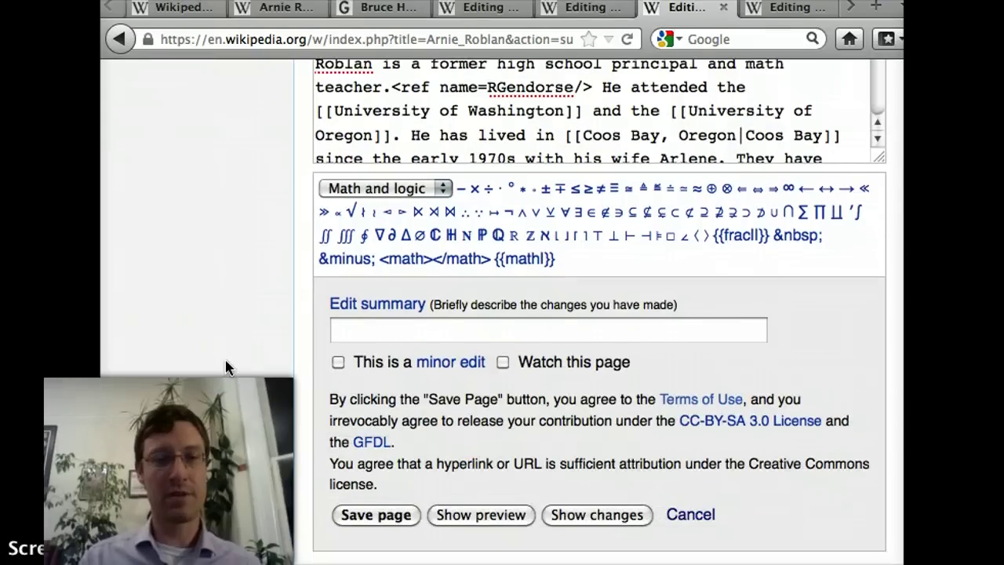
pyautogui.click(444, 518)
pyautogui.click(245, 257)
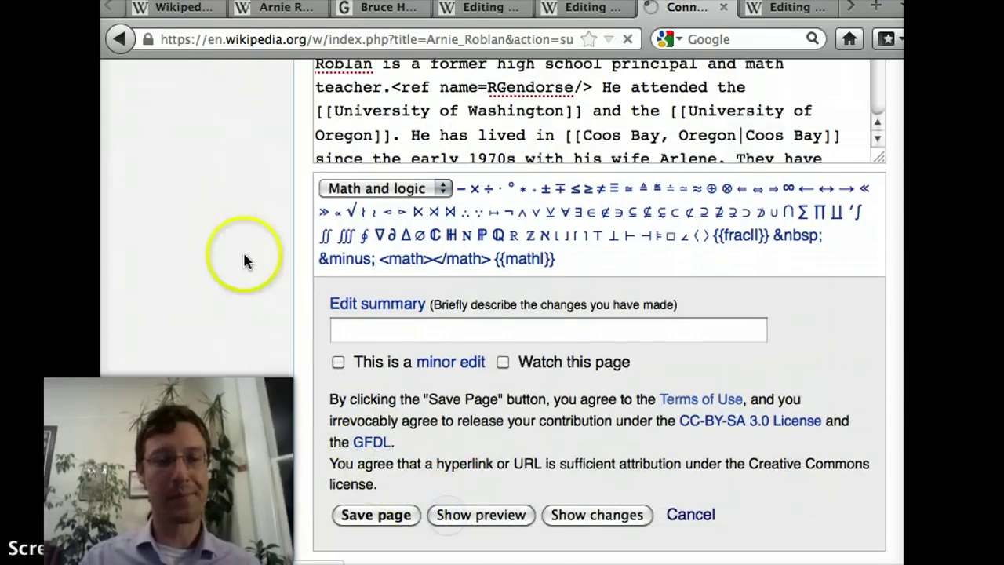
pyautogui.click(218, 237)
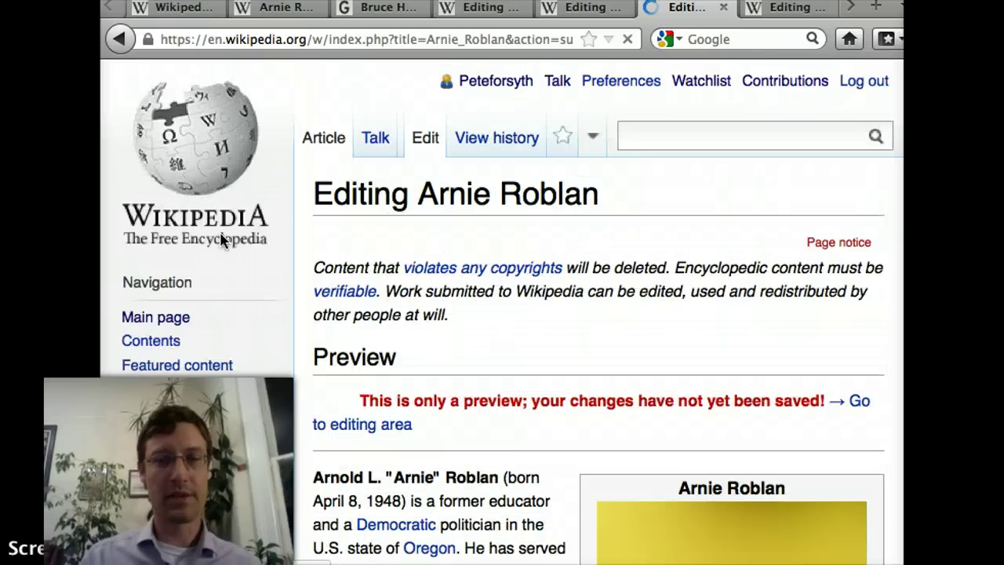
# Step: Check the new sentence in the previewed lead and its formatted "The Odd Couple" entry under References, highlighting the author's name
pyautogui.click(224, 259)
pyautogui.scroll(-5, 366, 392)
pyautogui.click(366, 392)
pyautogui.scroll(-15, 365, 390)
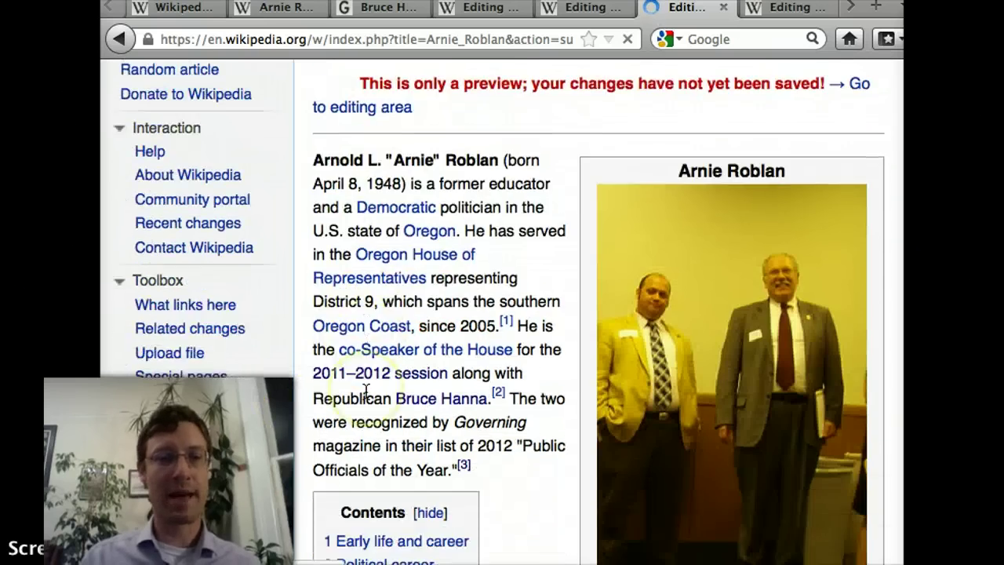
pyautogui.scroll(5, 225, 352)
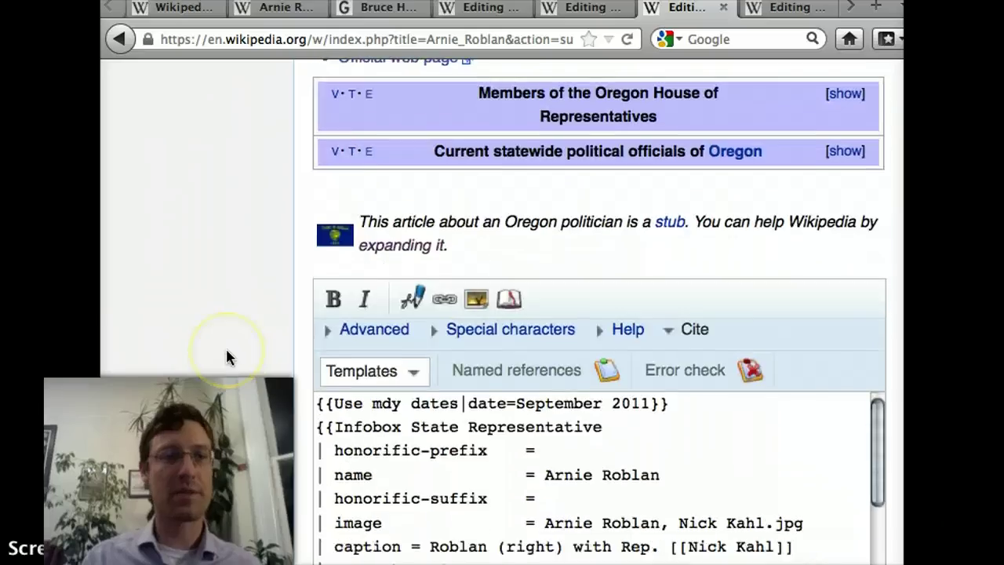
pyautogui.scroll(4, 412, 330)
pyautogui.click(412, 329)
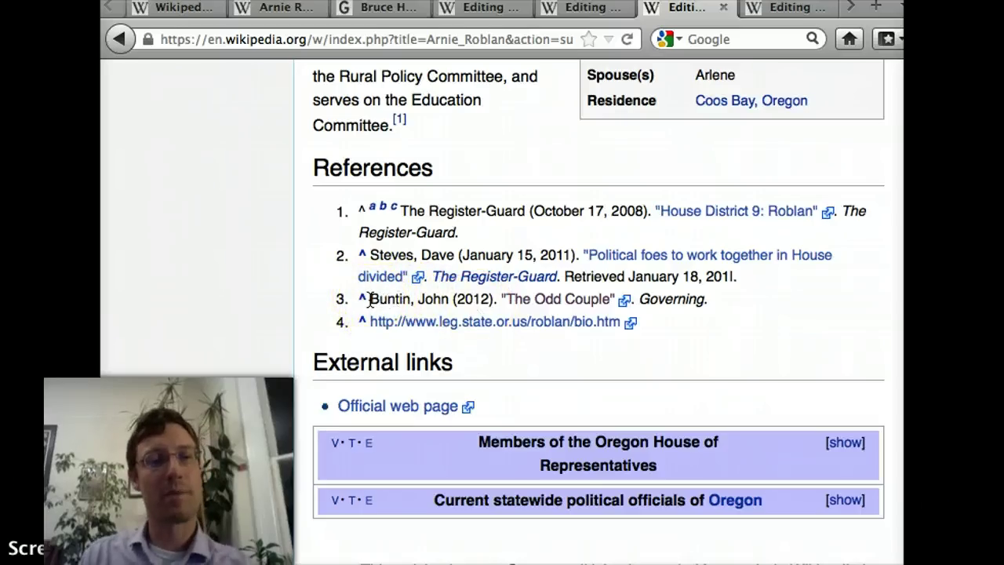
pyautogui.moveTo(370, 300); pyautogui.dragTo(419, 304)
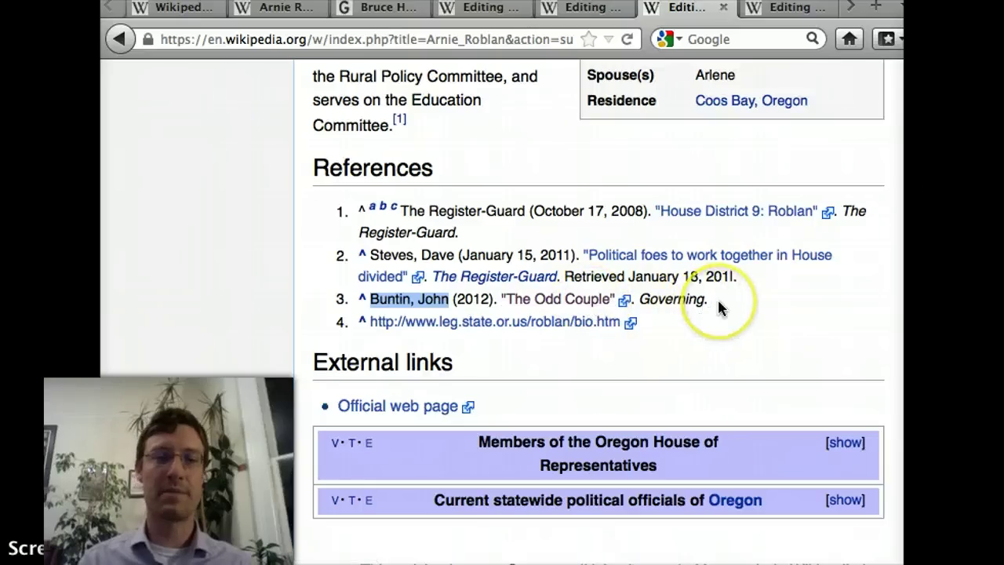
pyautogui.click(275, 401)
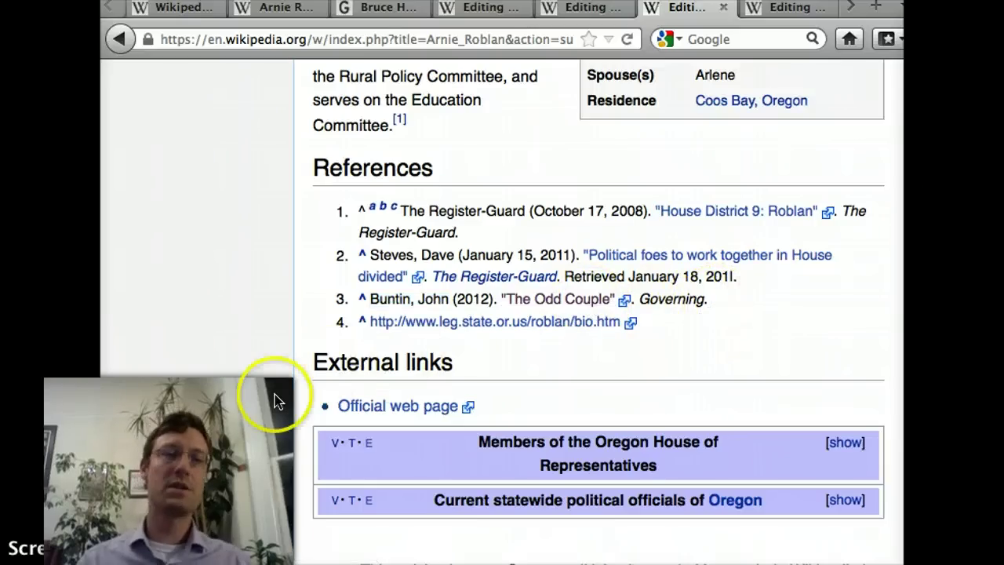
# Step: Compare the new sentence in the preview with its footnote code and the {{Reflist}} template in the wikitext
pyautogui.scroll(10, 272, 396)
pyautogui.scroll(5, 269, 391)
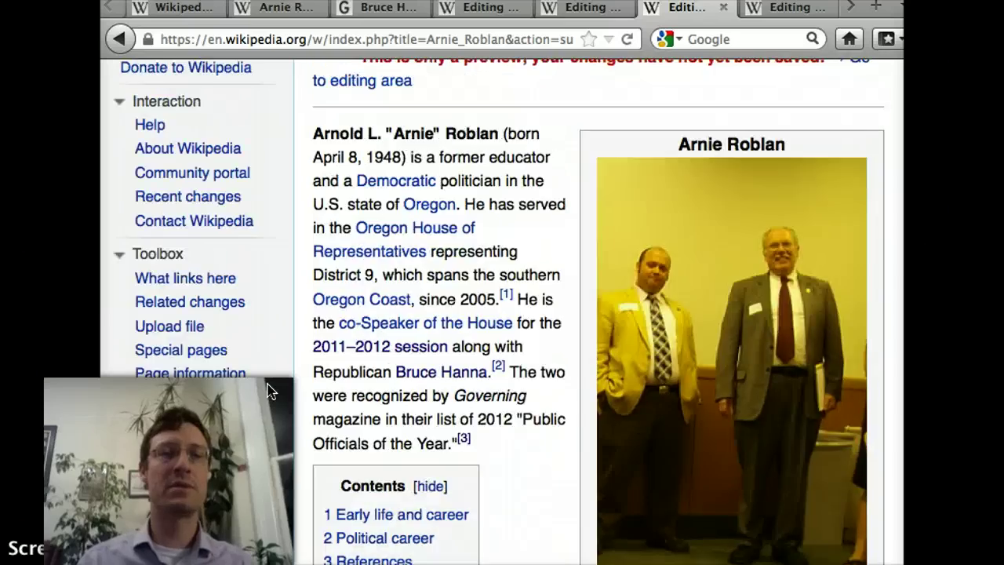
pyautogui.scroll(-15, 269, 390)
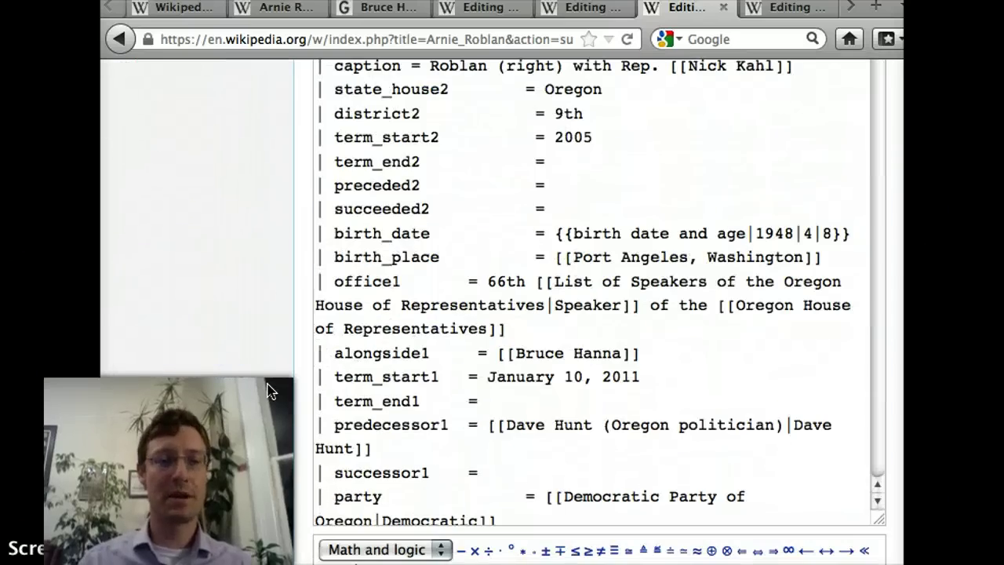
pyautogui.click(461, 380)
pyautogui.scroll(-10, 465, 382)
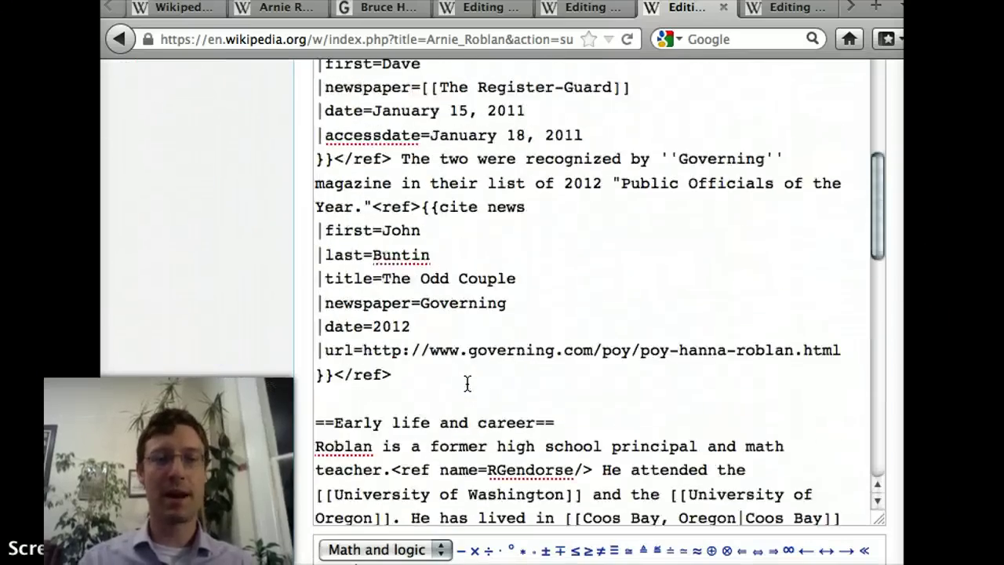
pyautogui.scroll(-10, 467, 381)
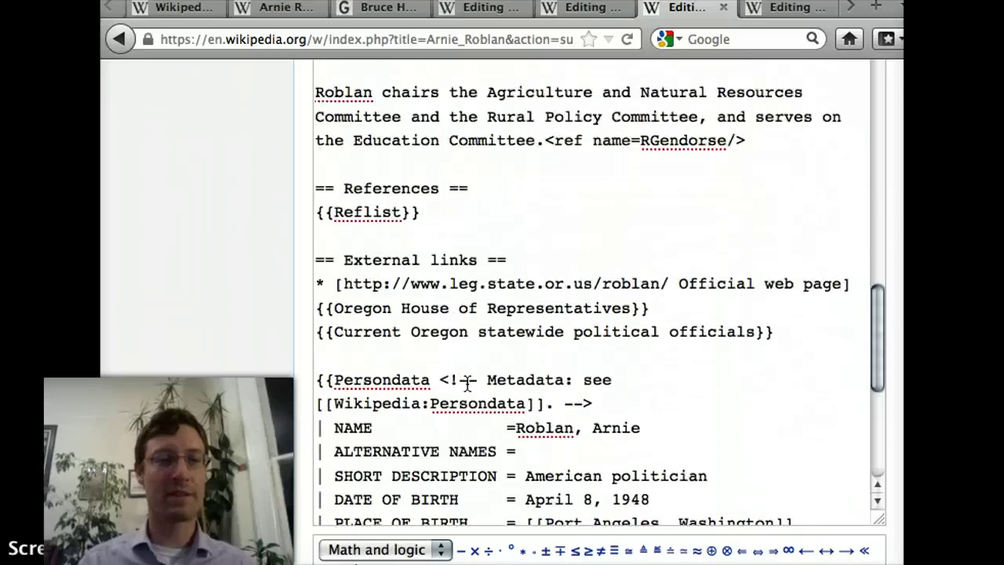
# Step: Delete the entire cite news footnote, including its ref tags, after the "Public Officials of the Year" sentence
pyautogui.scroll(10, 466, 382)
pyautogui.click(443, 384)
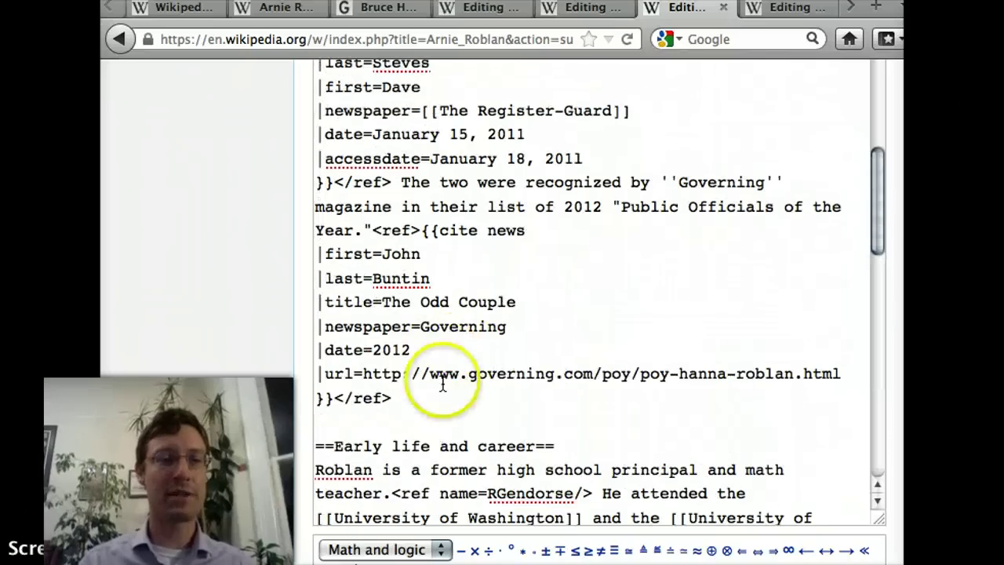
pyautogui.moveTo(443, 384); pyautogui.dragTo(420, 225)
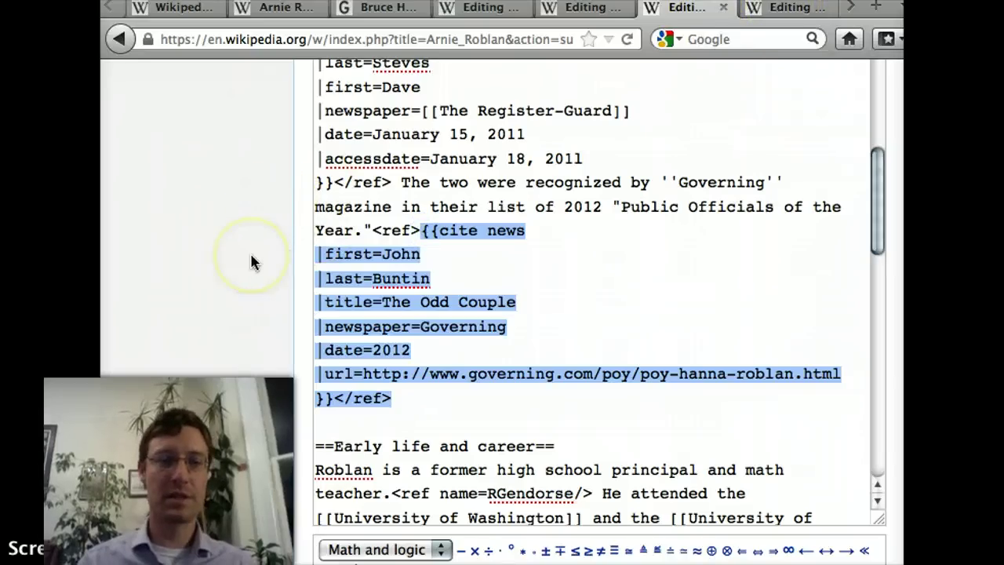
pyautogui.scroll(2, 250, 251)
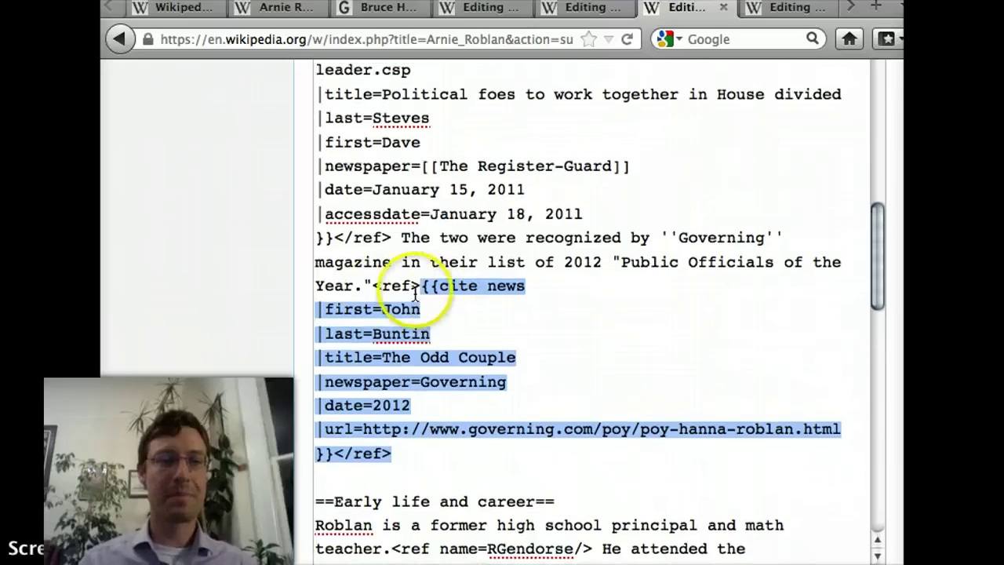
pyautogui.moveTo(374, 286); pyautogui.dragTo(407, 451)
pyautogui.press('BackSpace')
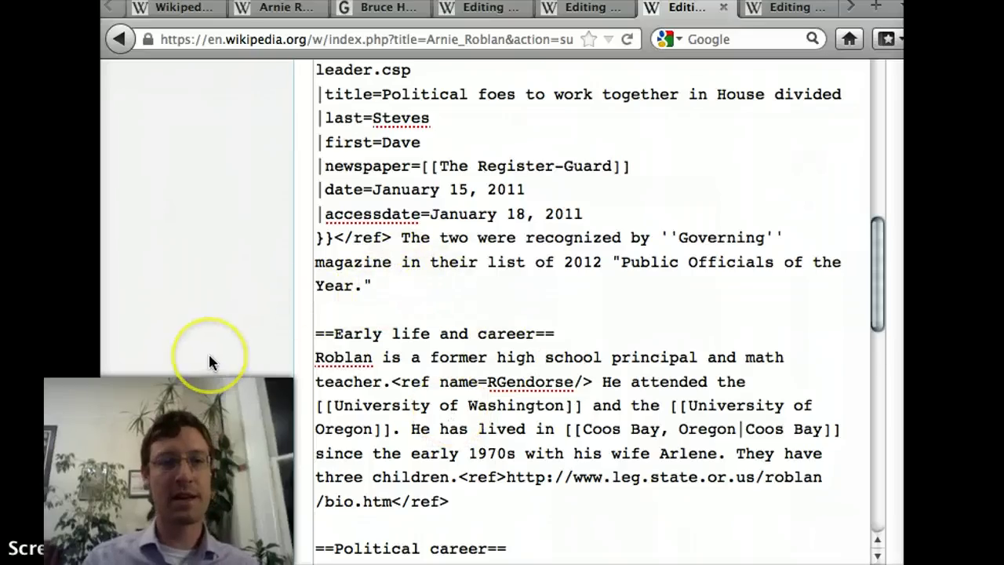
# Step: Open the cite news template form from the Cite tool, with the insertion point after the "Public Officials of the Year" sentence
pyautogui.scroll(5, 209, 359)
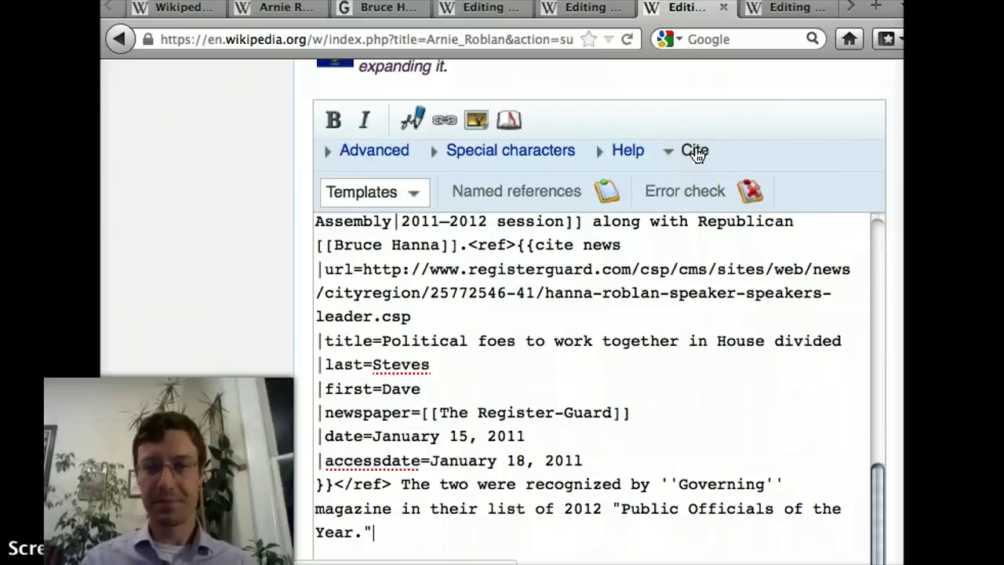
pyautogui.click(696, 152)
pyautogui.click(693, 154)
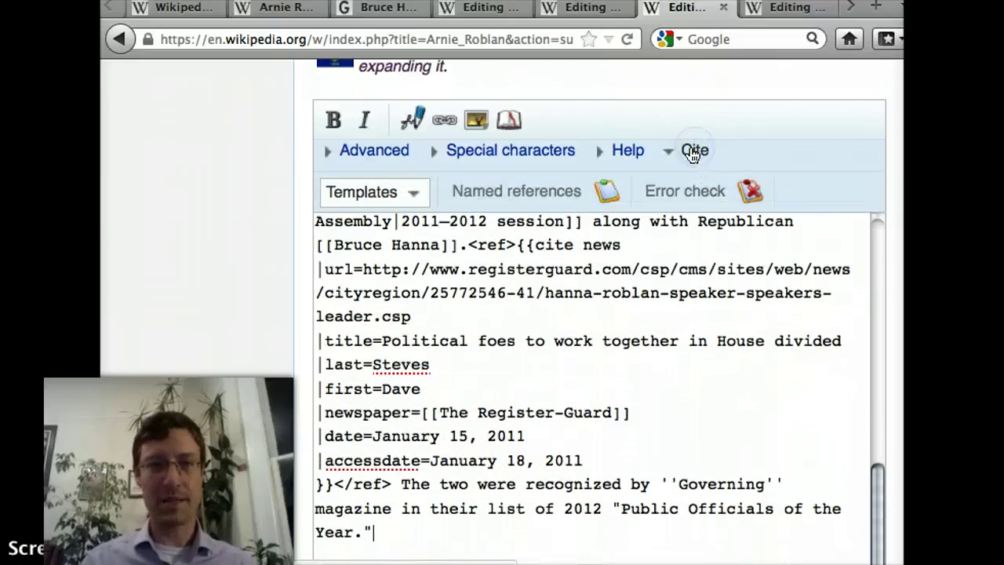
pyautogui.click(379, 193)
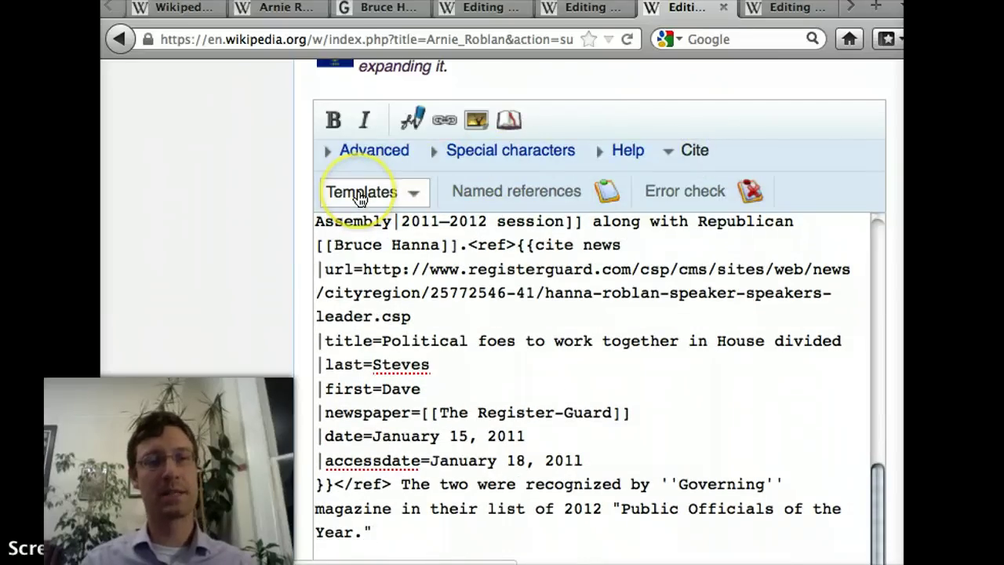
pyautogui.click(408, 198)
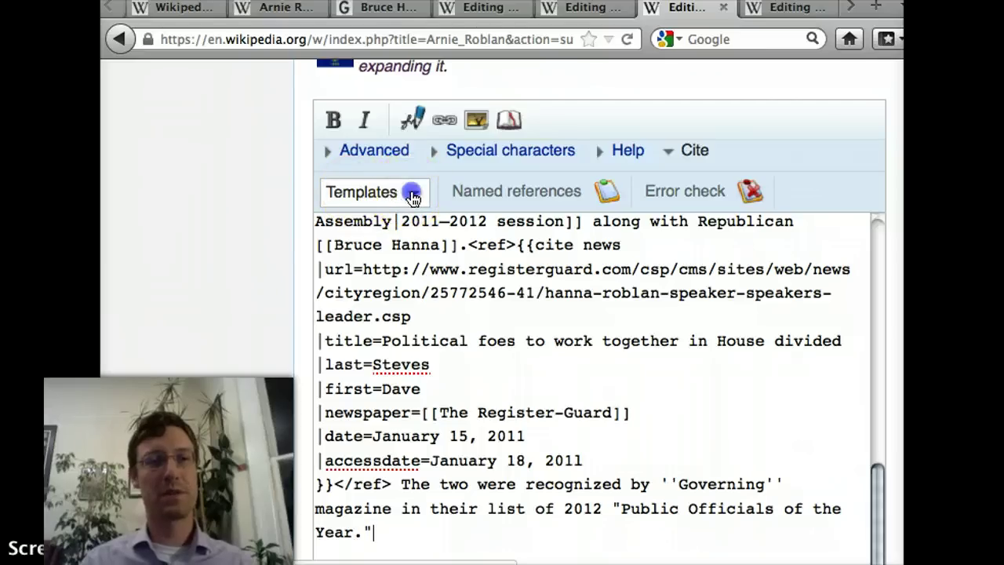
pyautogui.click(376, 274)
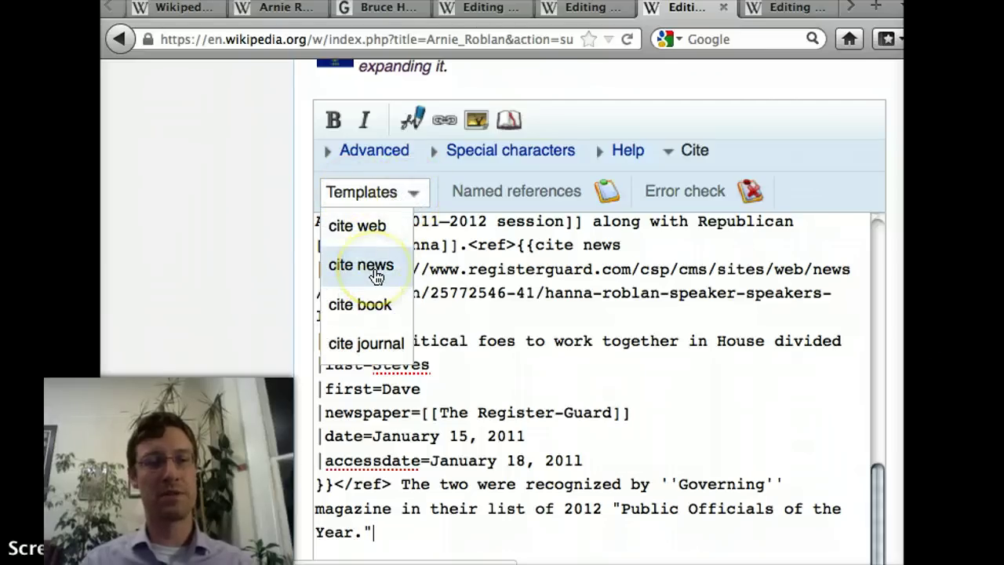
pyautogui.click(369, 231)
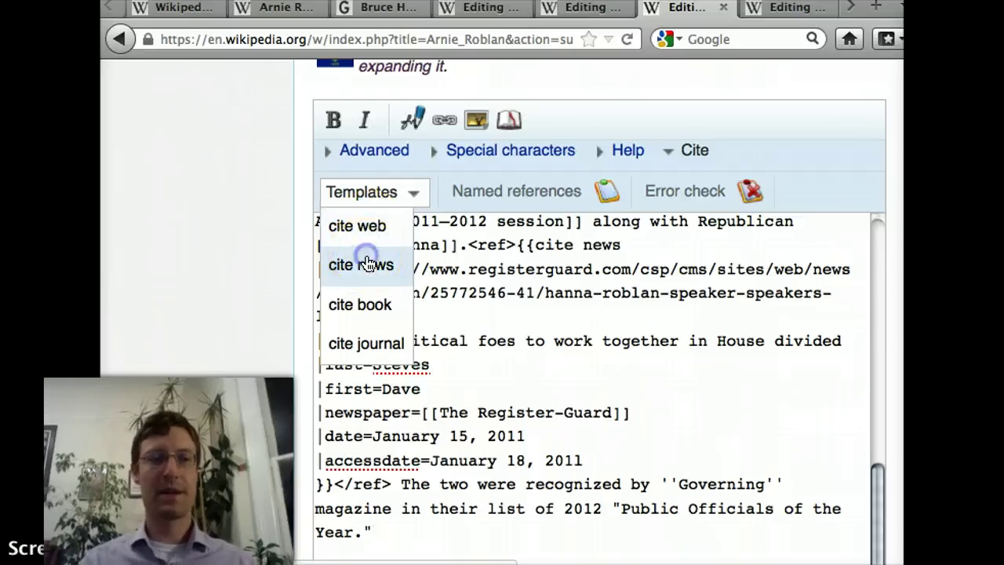
pyautogui.click(366, 263)
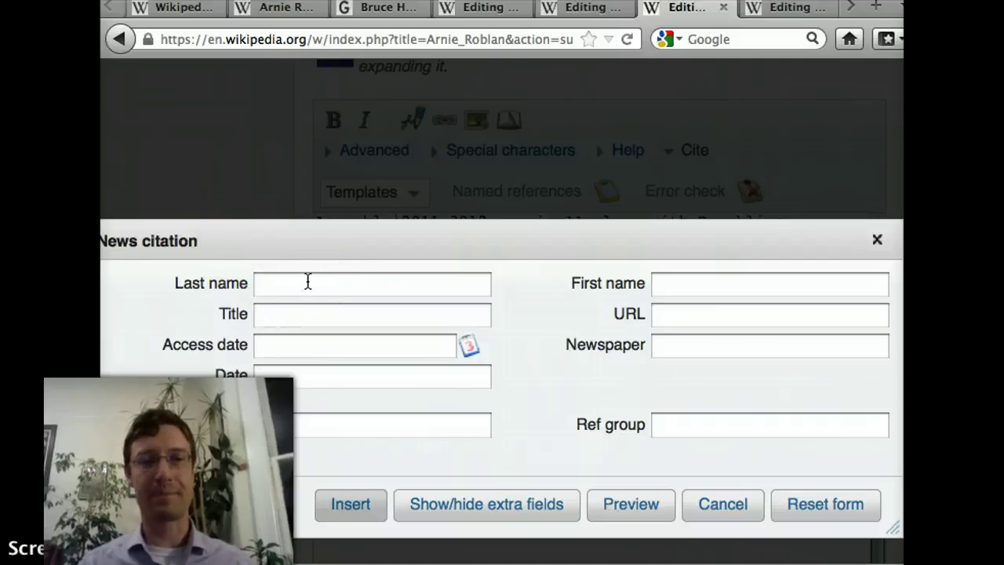
# Step: Switch to the edit page with the filled-in news citation for "The Odd Couple", preview its wikitext and highlight the generated cite news code
pyautogui.click(771, 10)
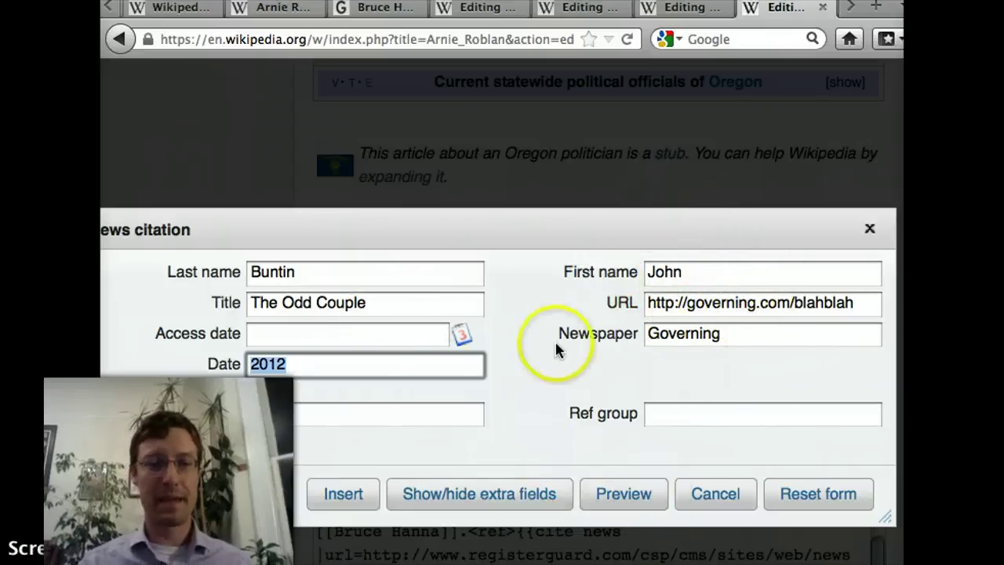
pyautogui.click(618, 493)
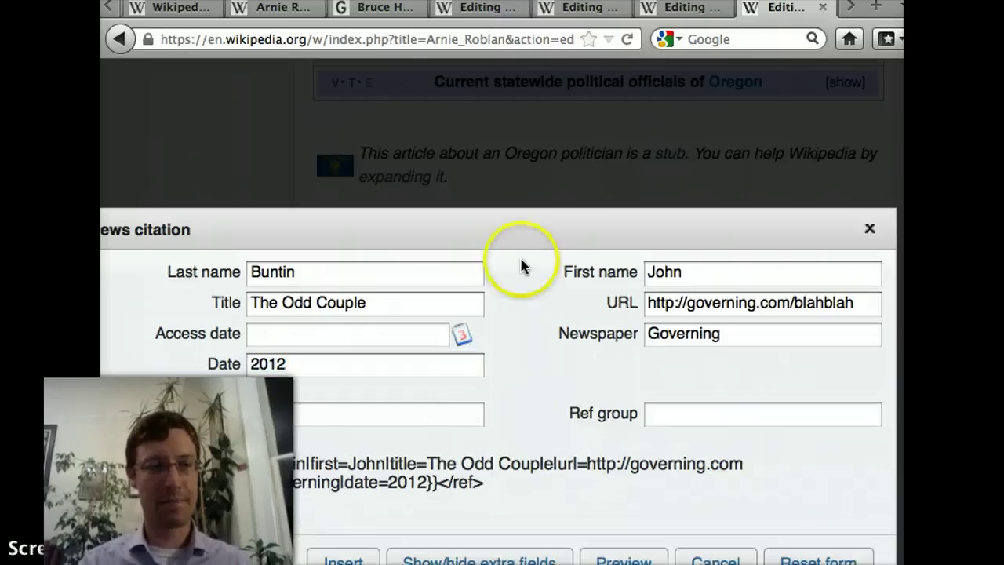
pyautogui.moveTo(498, 220); pyautogui.dragTo(523, 135)
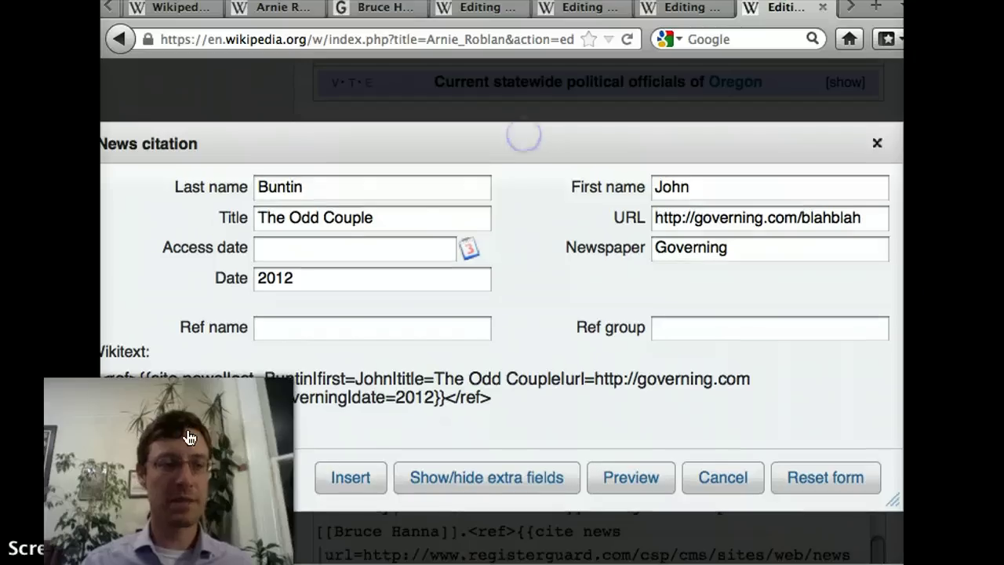
pyautogui.moveTo(519, 399); pyautogui.dragTo(166, 378)
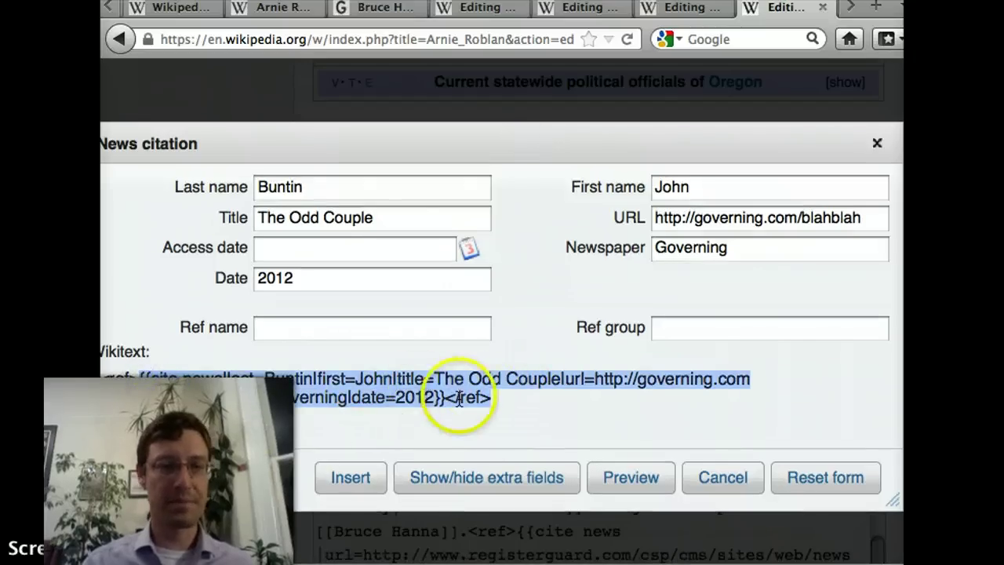
# Step: Check the parsed preview of the "The Odd Couple" citation below its wikitext and highlight the formatted reference
pyautogui.click(548, 404)
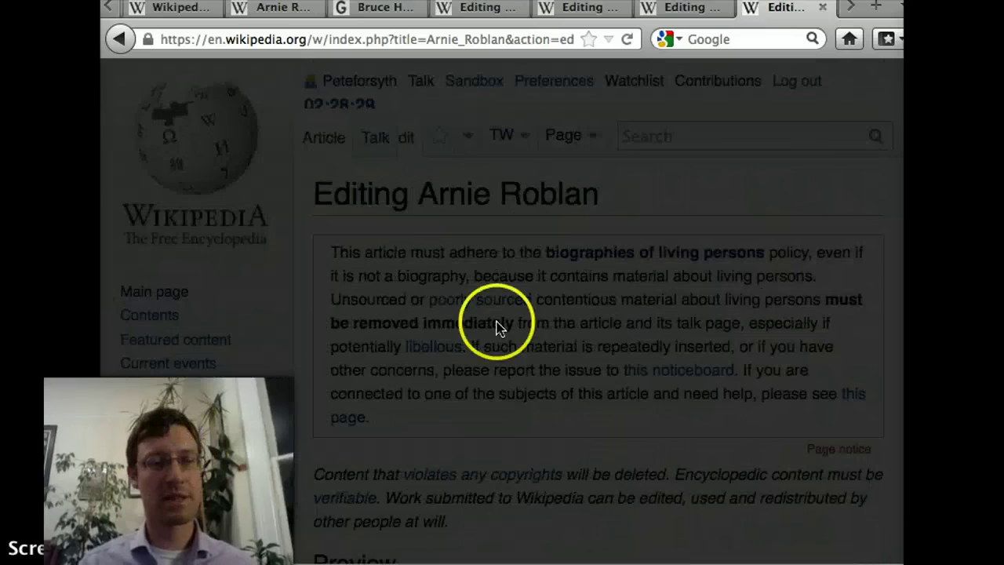
pyautogui.scroll(-20, 340, 353)
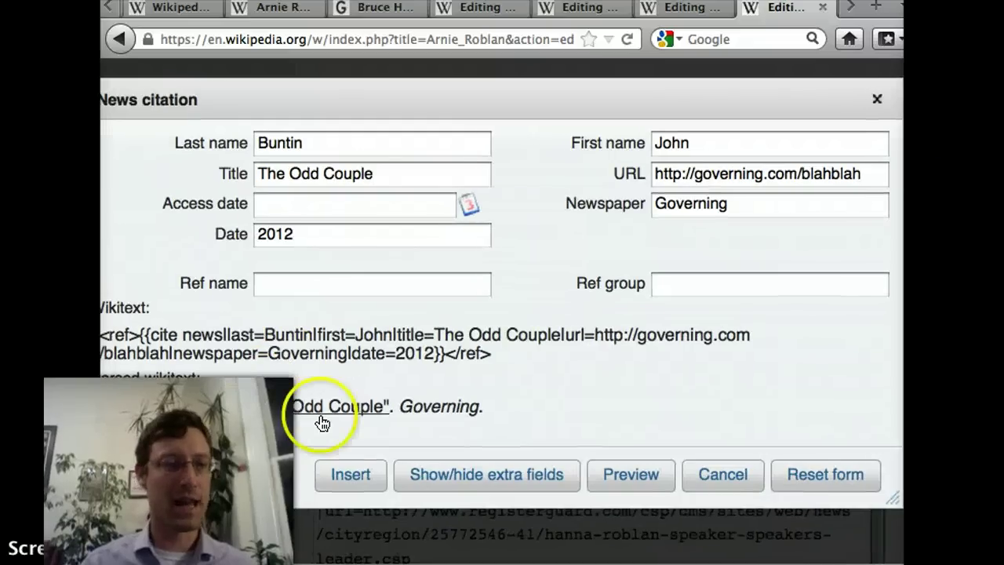
pyautogui.scroll(1, 230, 417)
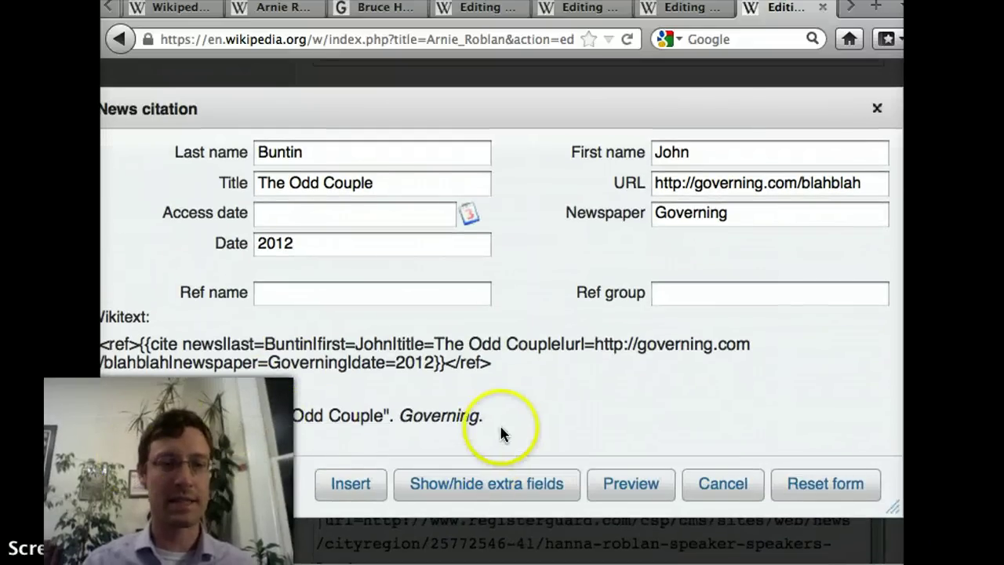
pyautogui.moveTo(502, 415); pyautogui.dragTo(313, 394)
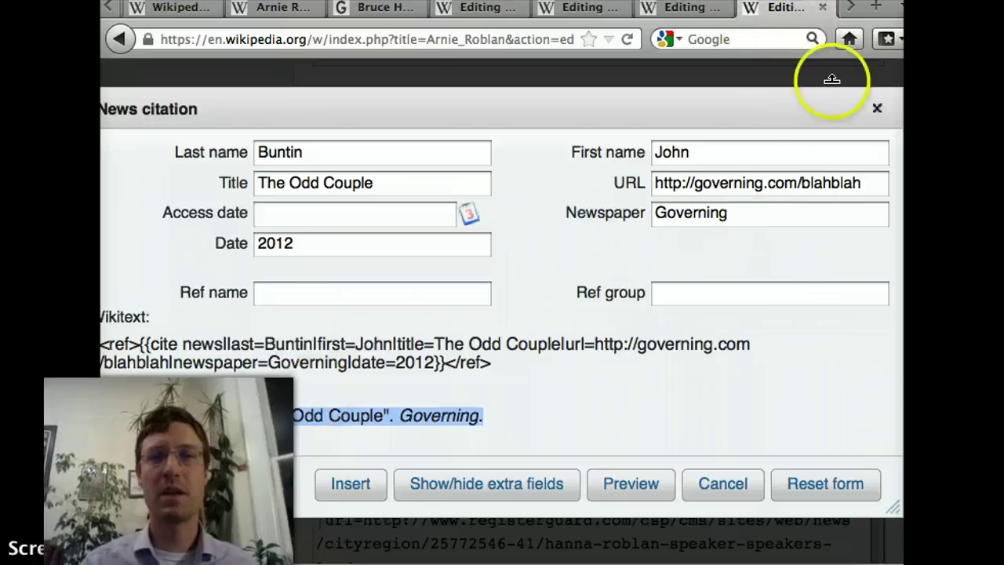
# Step: Switch to the already open Wikipedia:Communicate OER Resources page
pyautogui.click(852, 8)
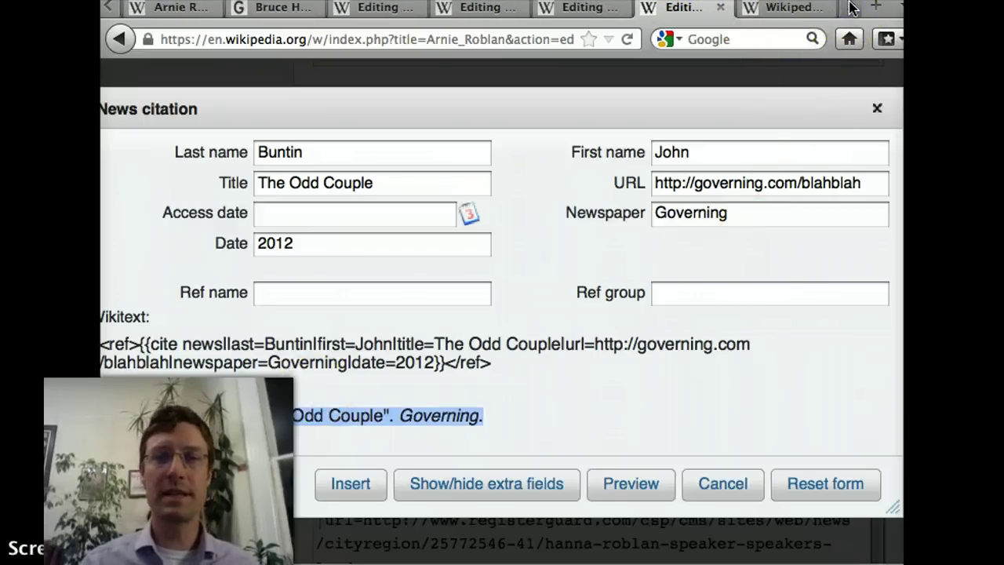
pyautogui.click(787, 11)
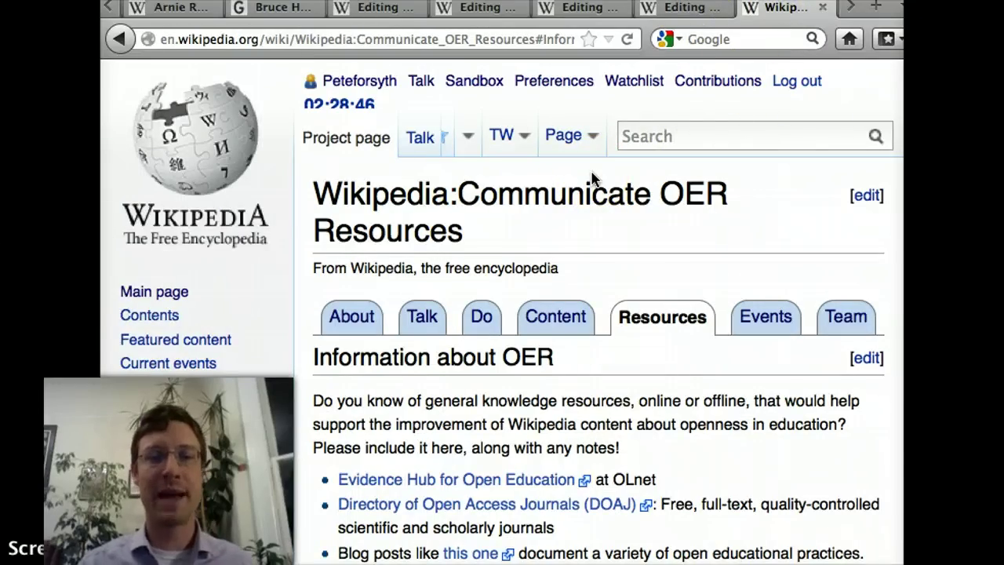
pyautogui.click(691, 215)
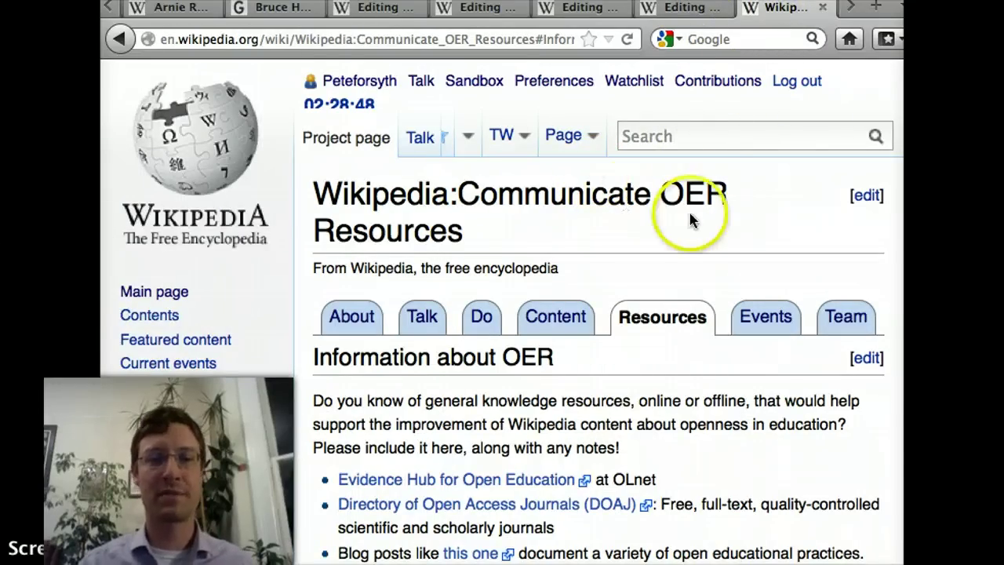
# Step: Go to the Communicate OER project page by searching Wikipedia for the shortcut WP:COMMOER
pyautogui.click(703, 134)
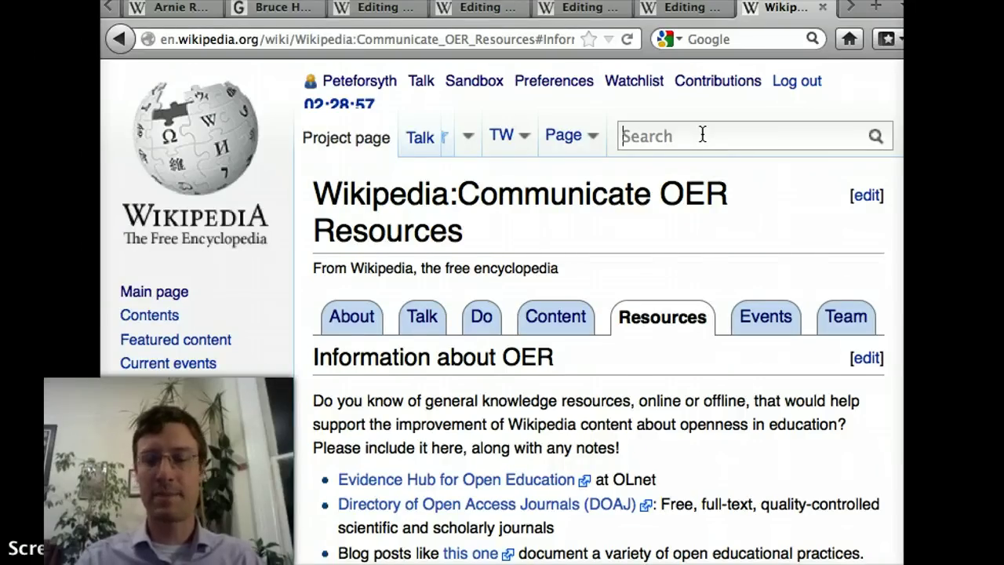
pyautogui.write('WP')
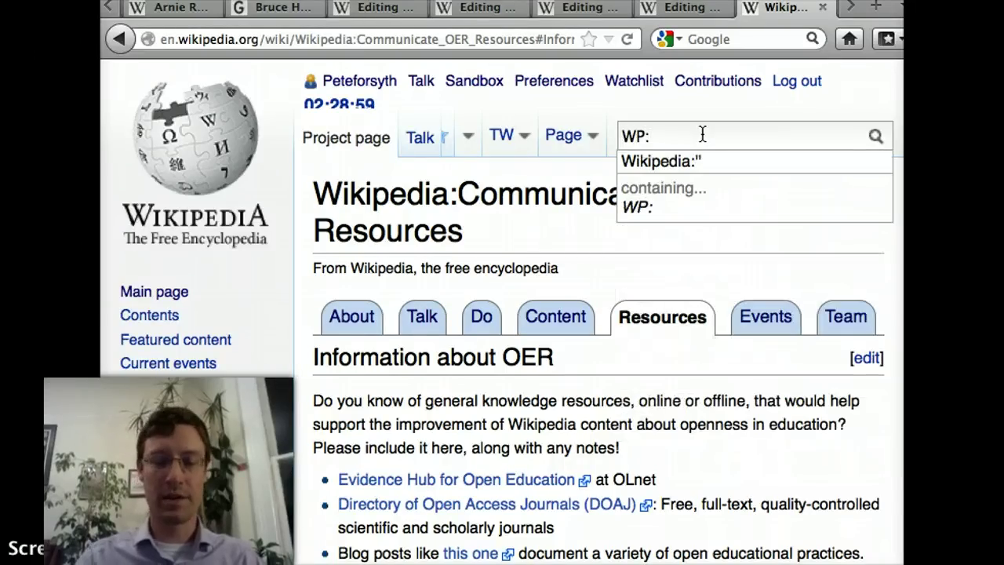
pyautogui.write(':COMM')
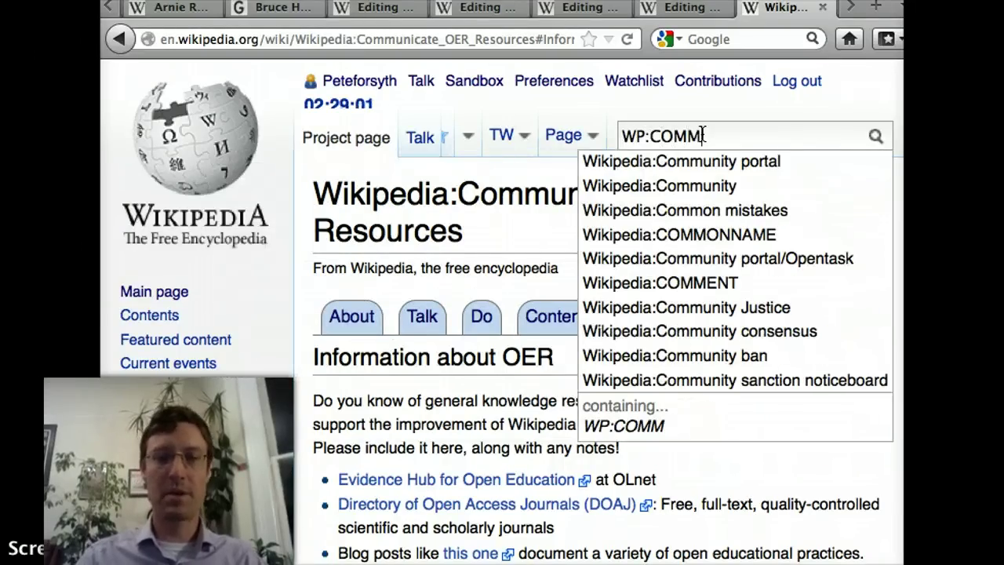
pyautogui.write('OER')
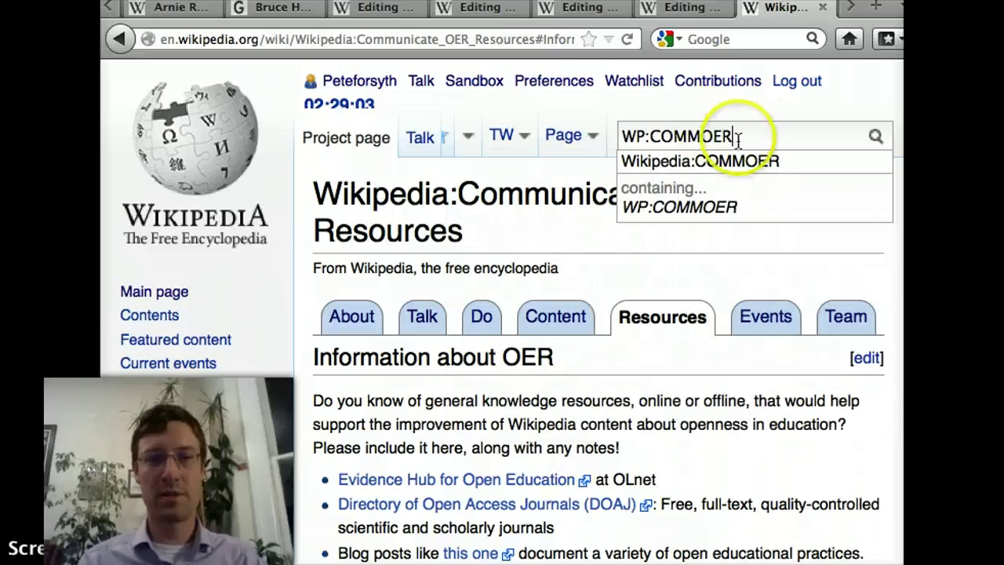
pyautogui.press('Return')
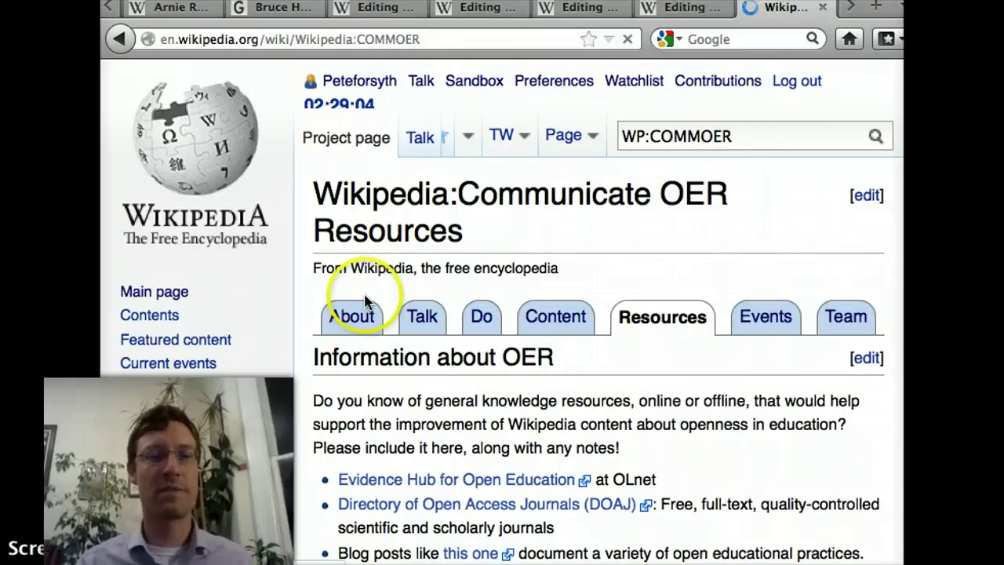
# Step: Open the project's Resources page and highlight the "Citing sources" handouts and screencast under "Information about Wikipedia editing"
pyautogui.click(666, 300)
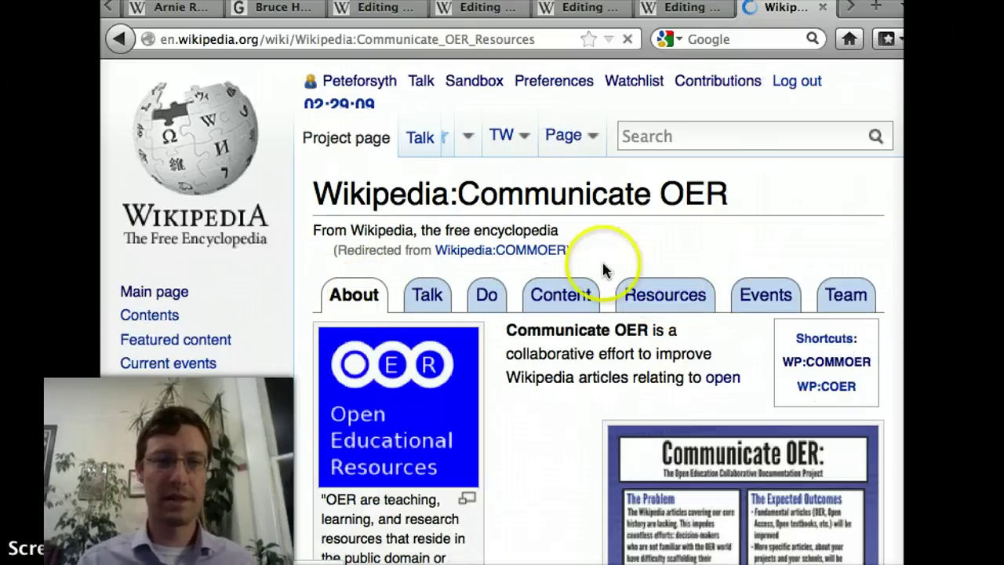
pyautogui.scroll(-4, 629, 229)
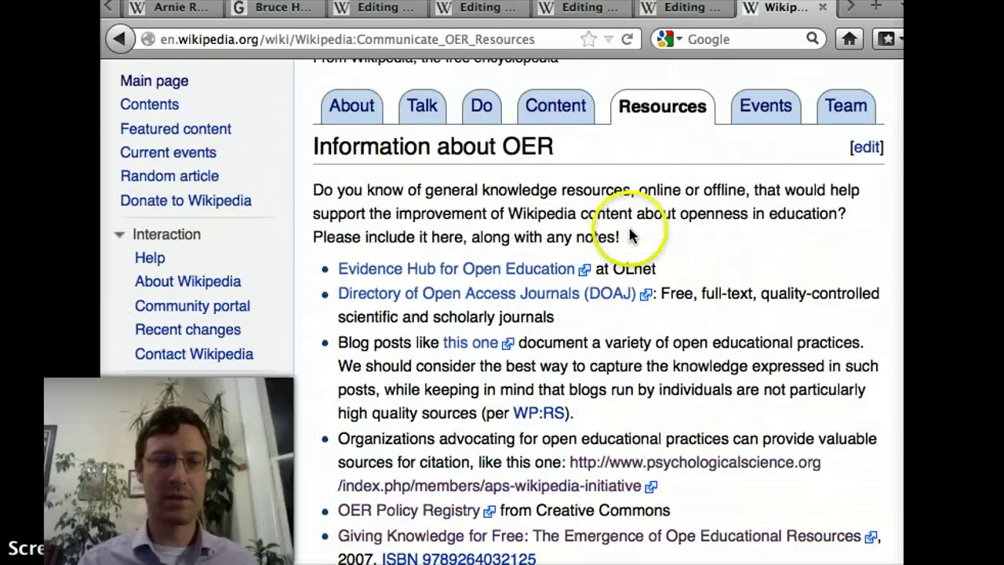
pyautogui.scroll(-15, 630, 231)
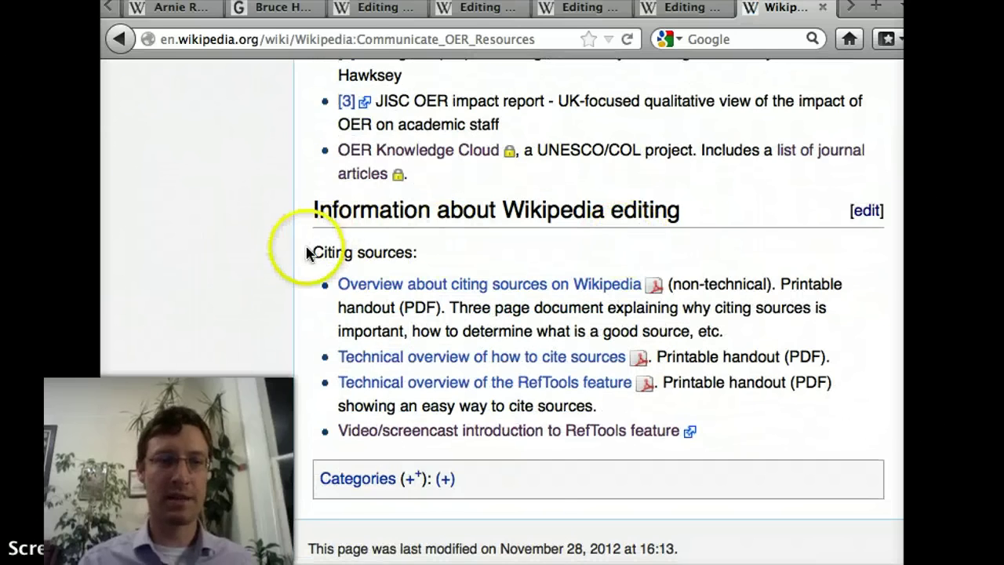
pyautogui.moveTo(308, 252); pyautogui.dragTo(744, 430)
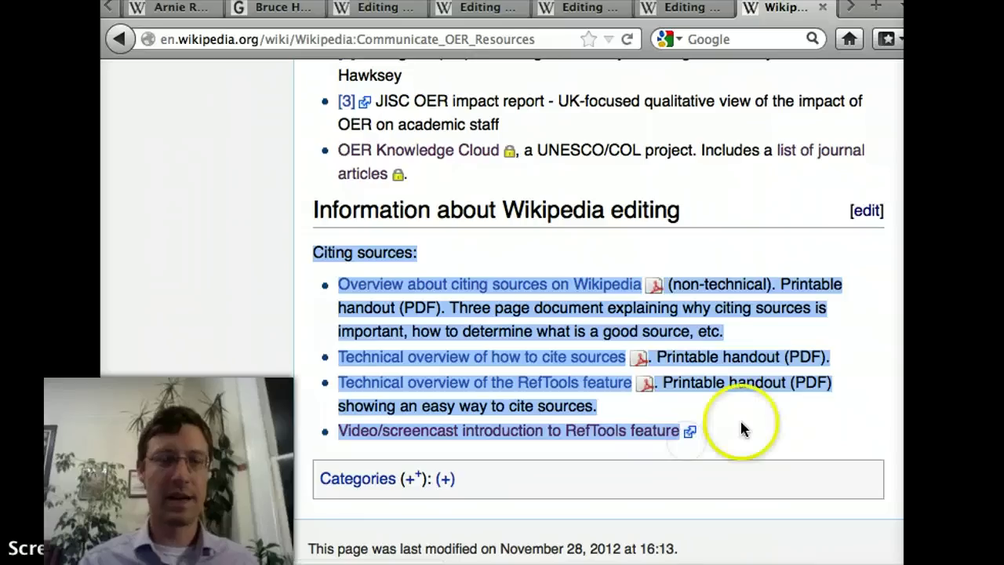
pyautogui.click(735, 435)
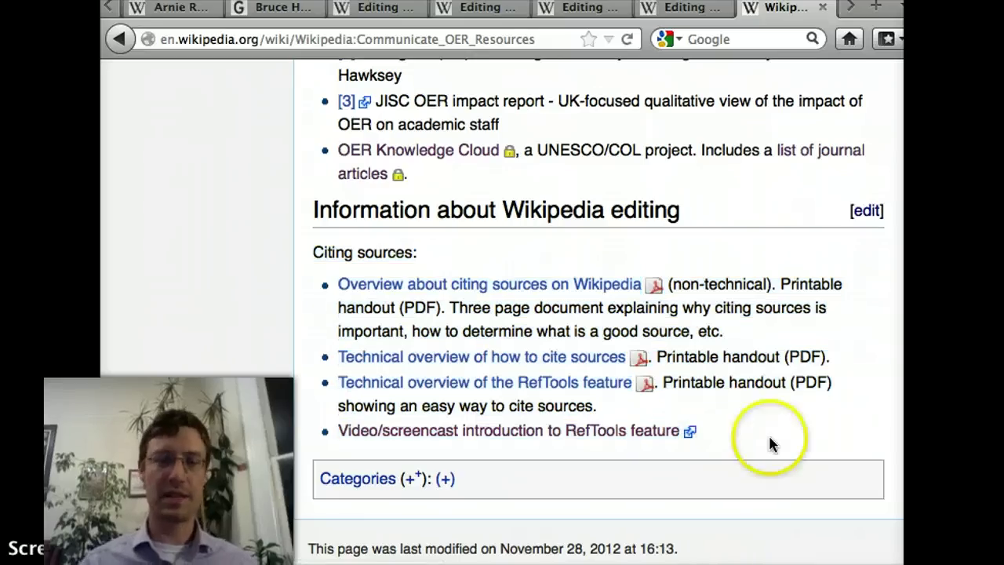